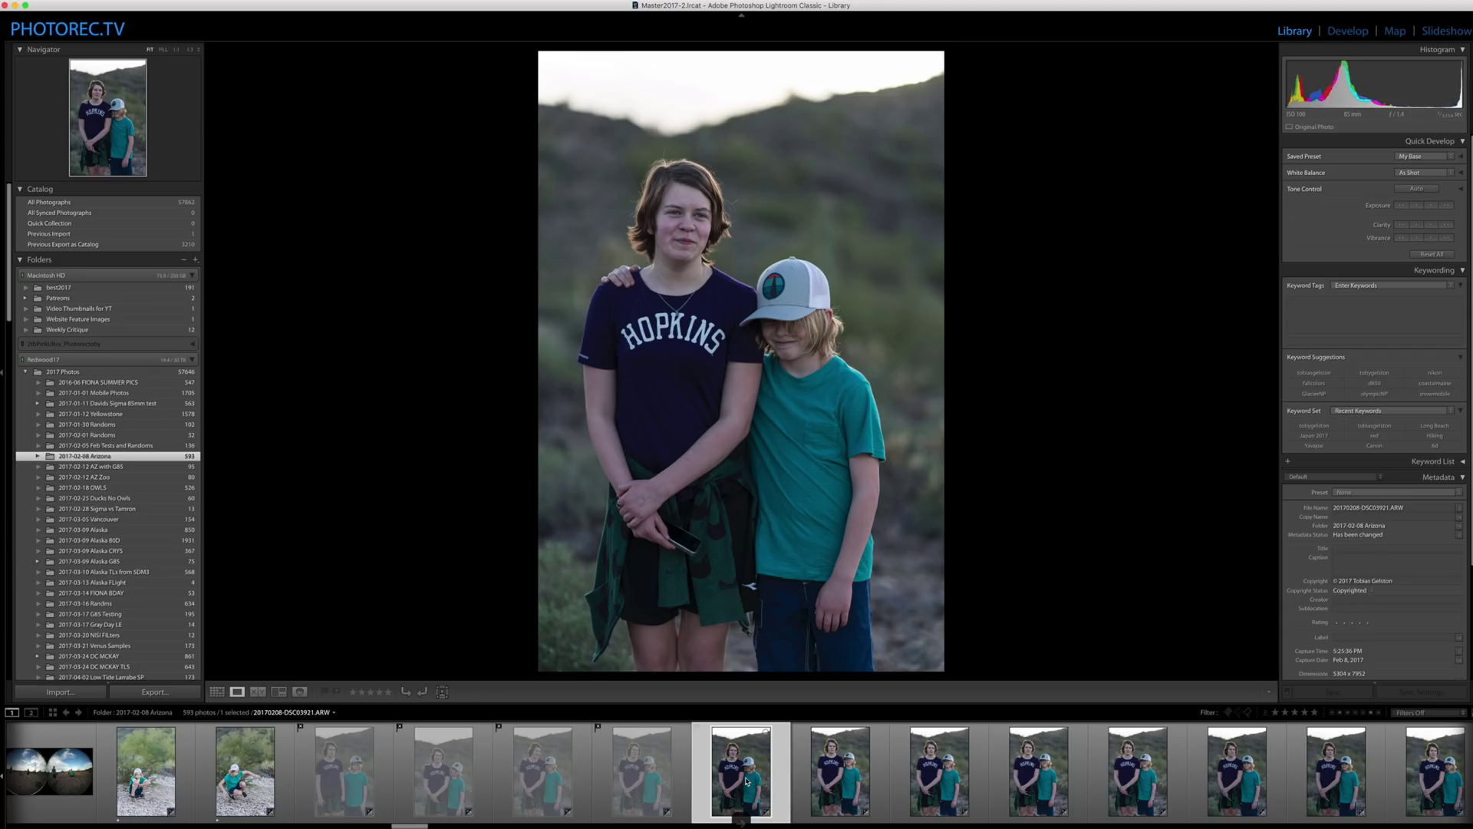
Reject the first near-duplicate kid portraits: DSC03923, DSC03924, DSC03926, DSC03927 and DSC03928.
key("Left")
key("x")
key("Right")
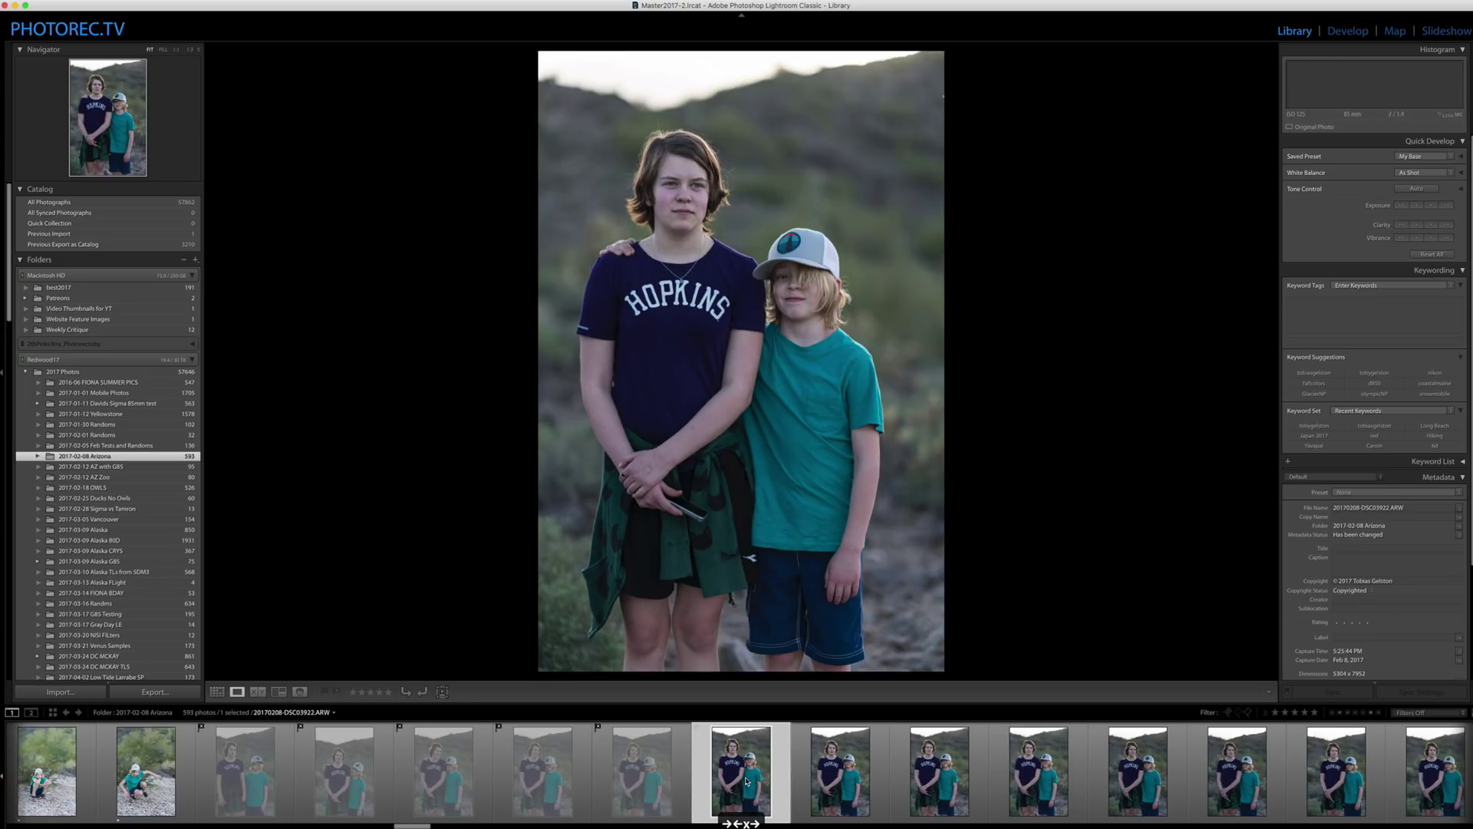
key("Right")
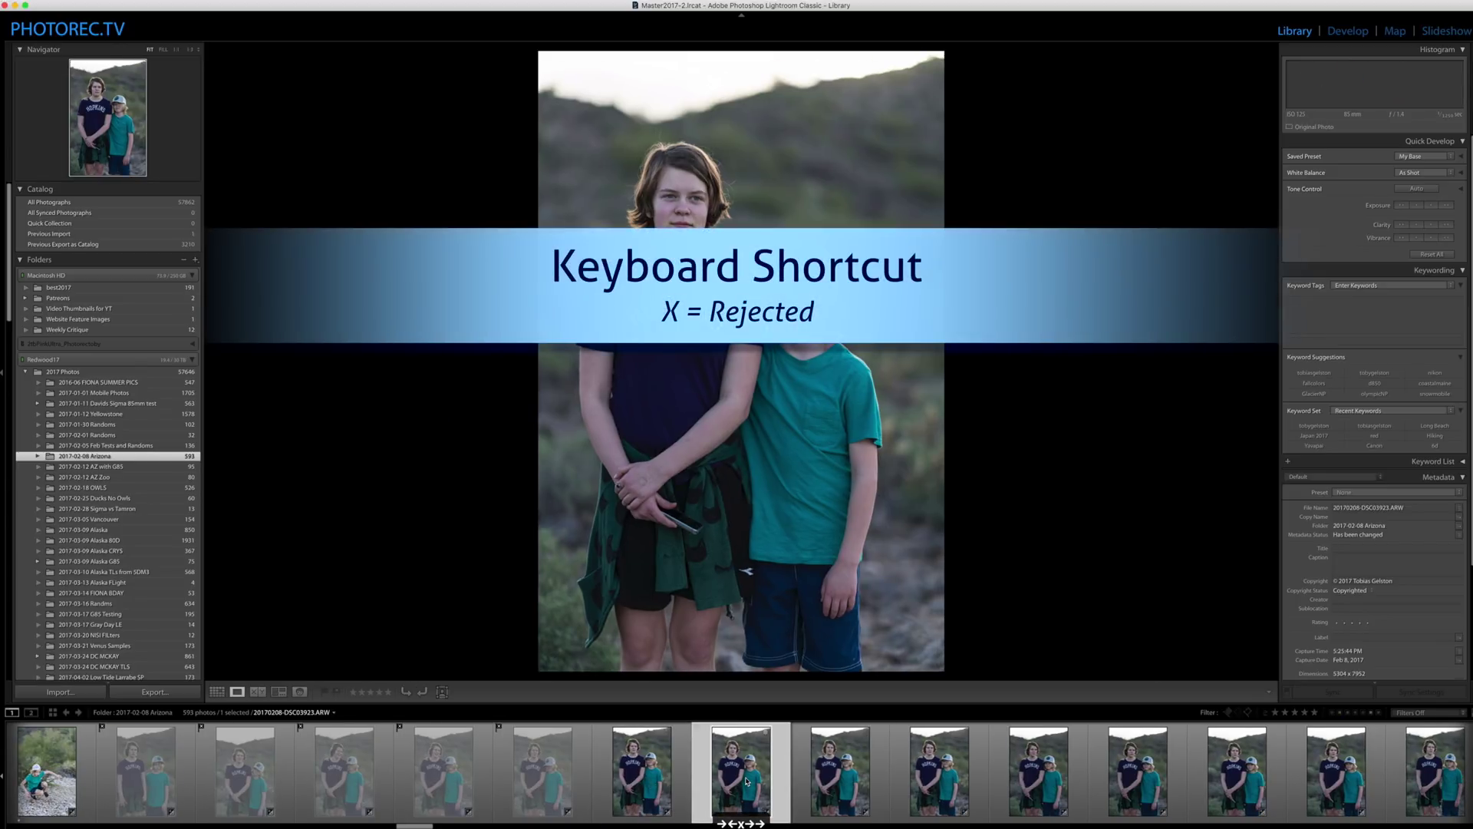
key("x")
key("Right")
key("x")
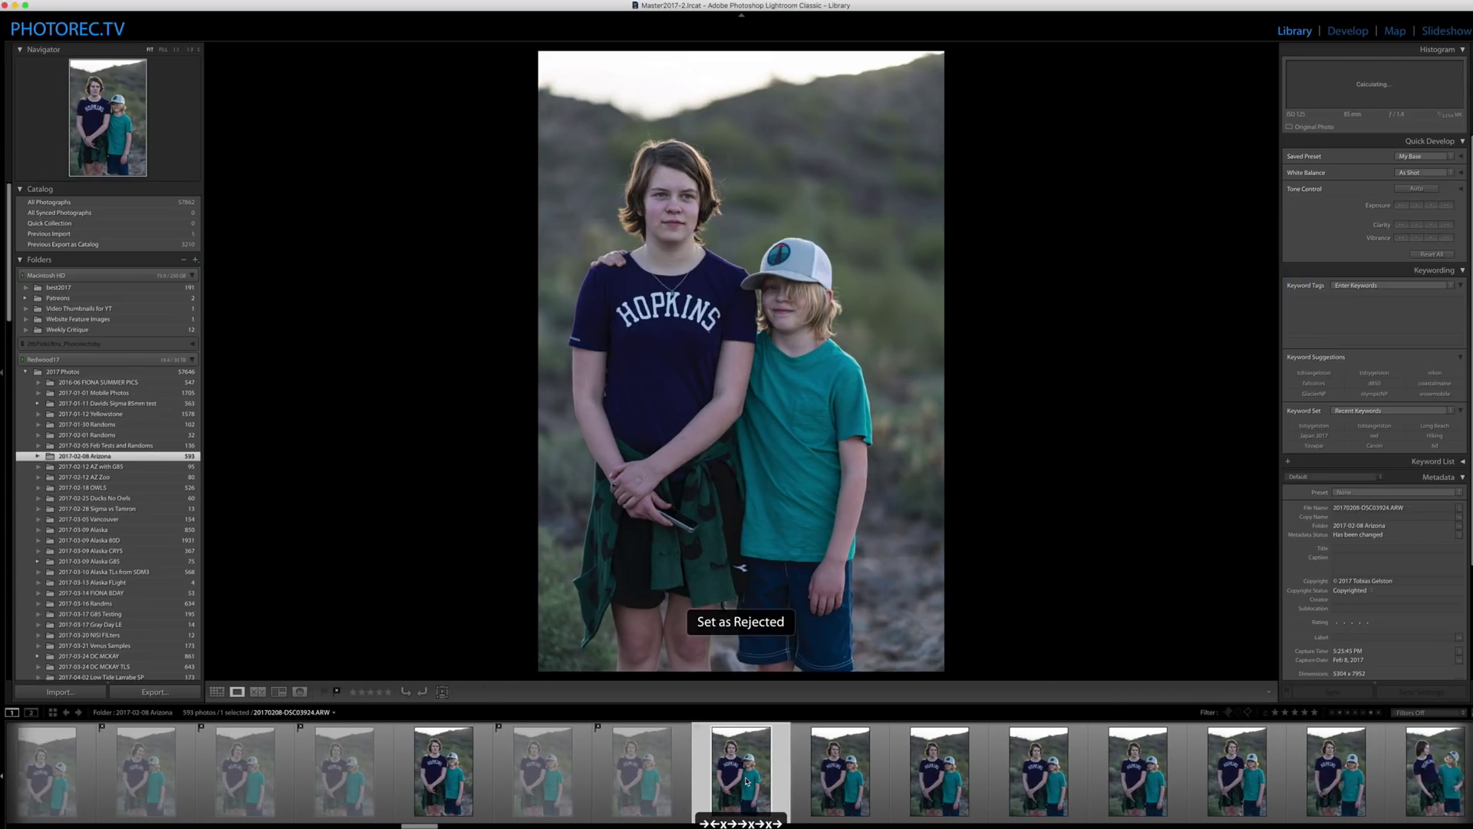
key("Right")
key("Right")
key("x")
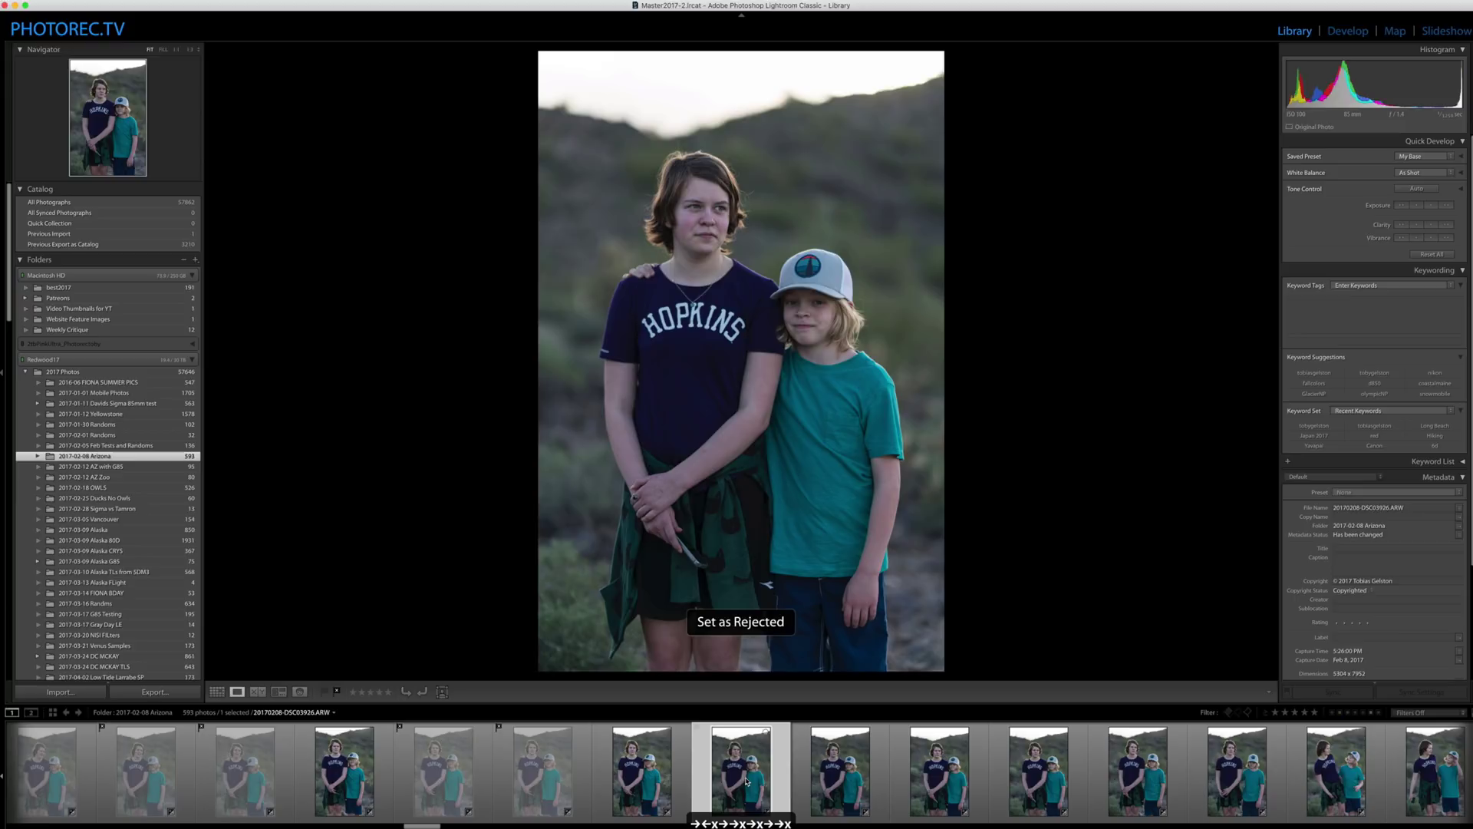
key("Right")
key("x")
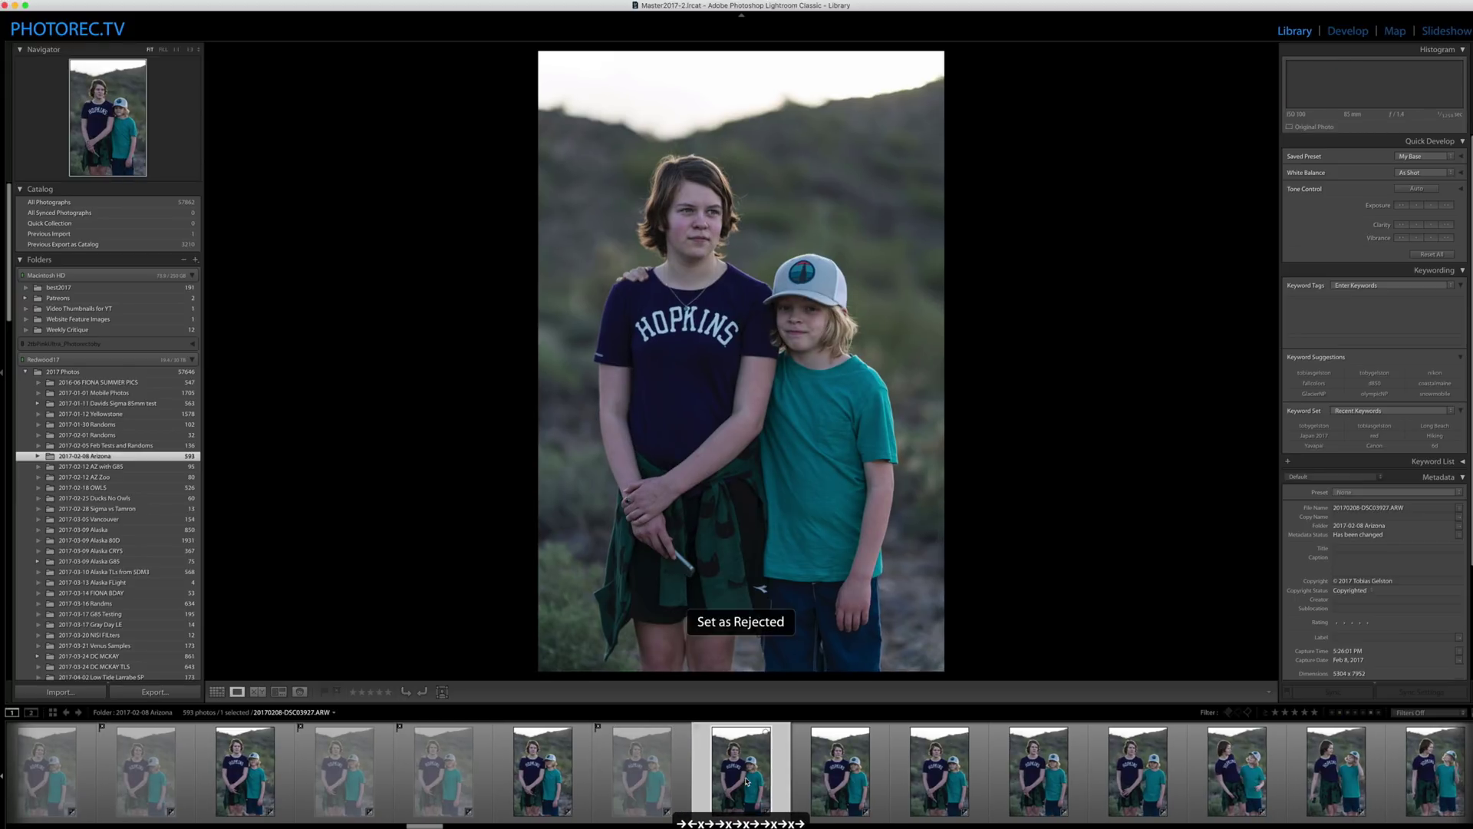
key("Right")
key("x")
key("Right")
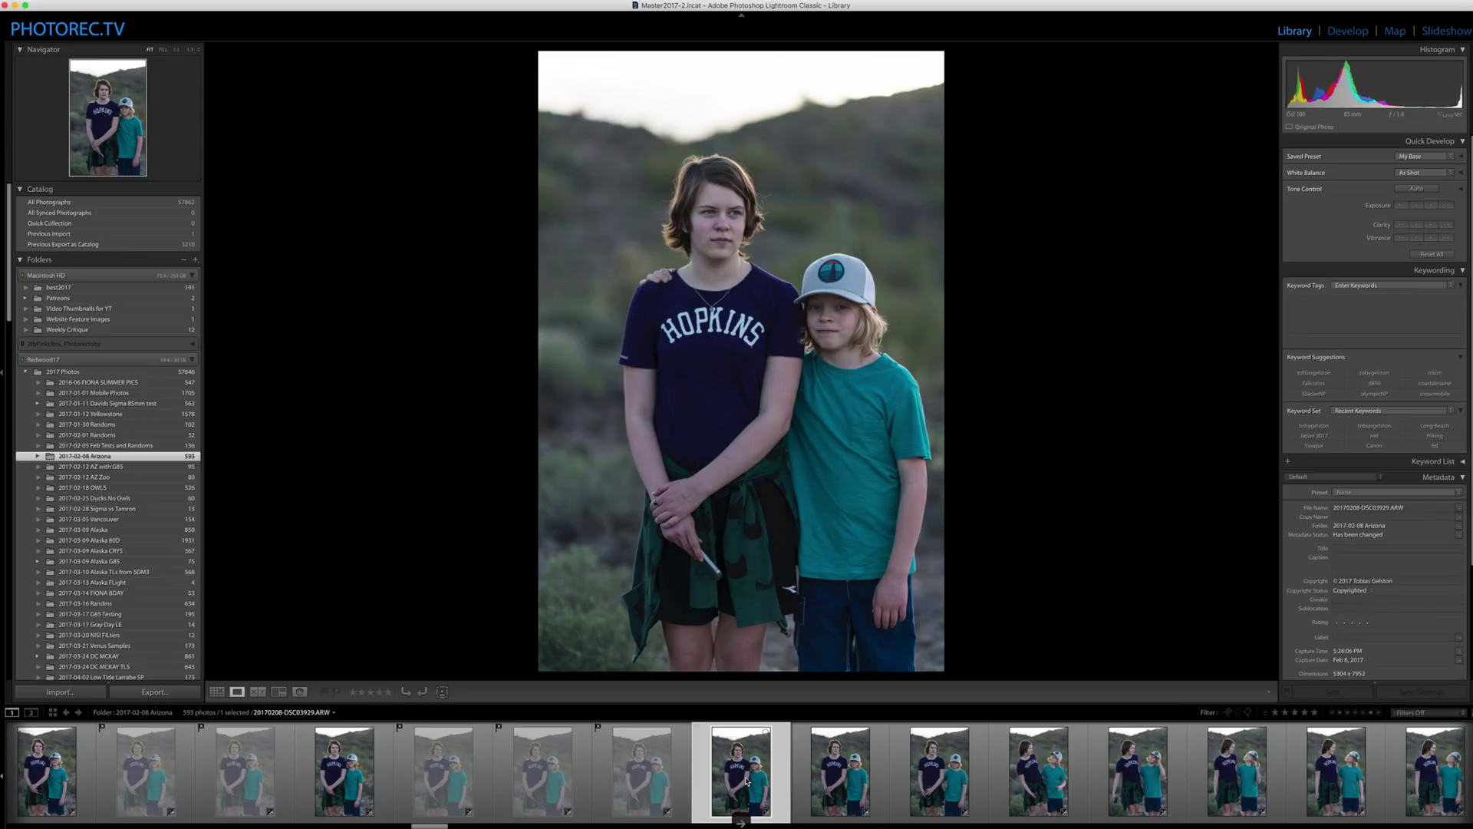
Reject DSC03930, DSC03931, DSC03933, DSC03942 and DSC03943, keeping the better shots between them.
key("Right")
key("x")
key("Right")
key("x")
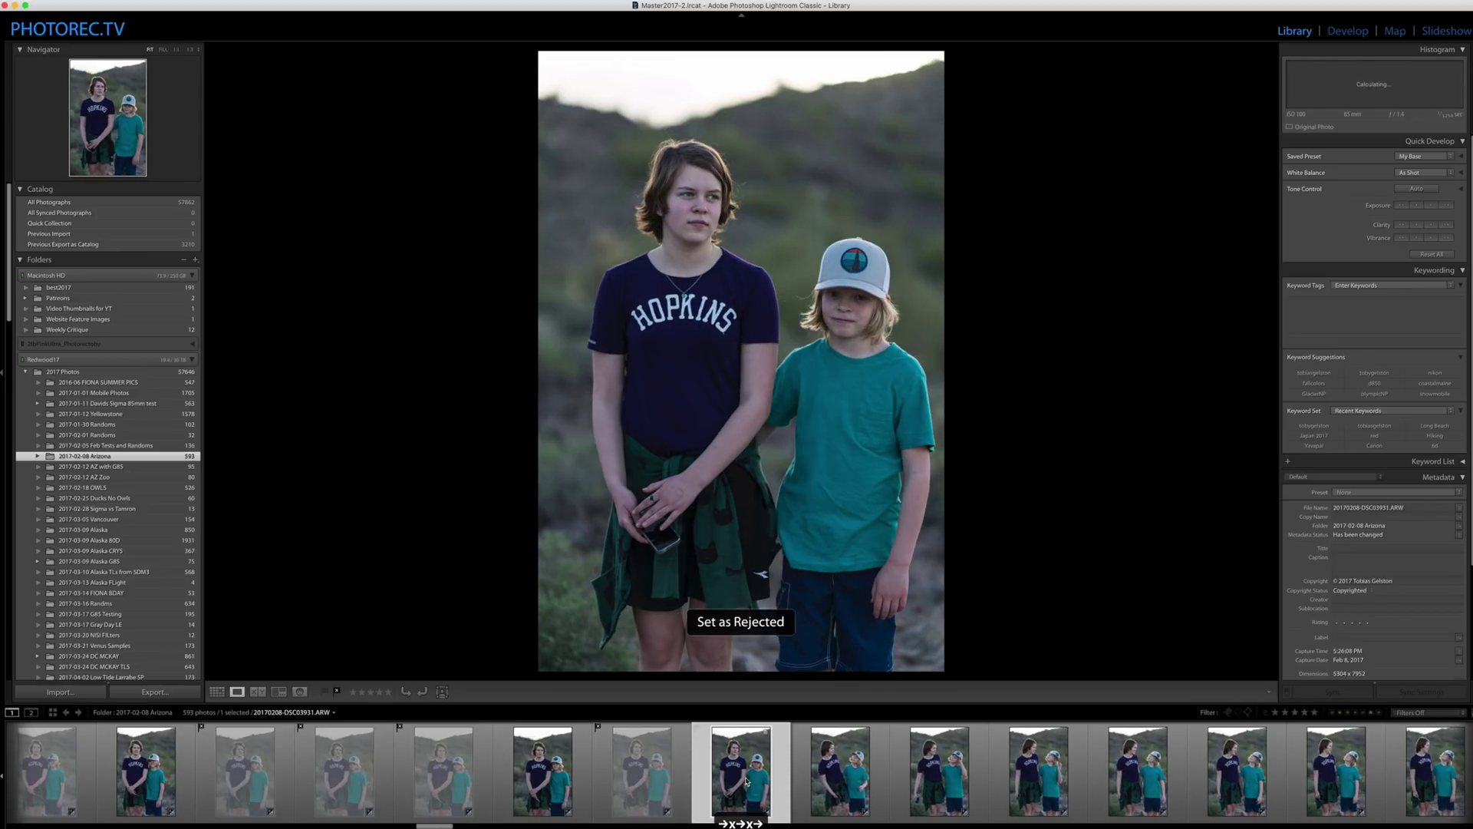
key("Right")
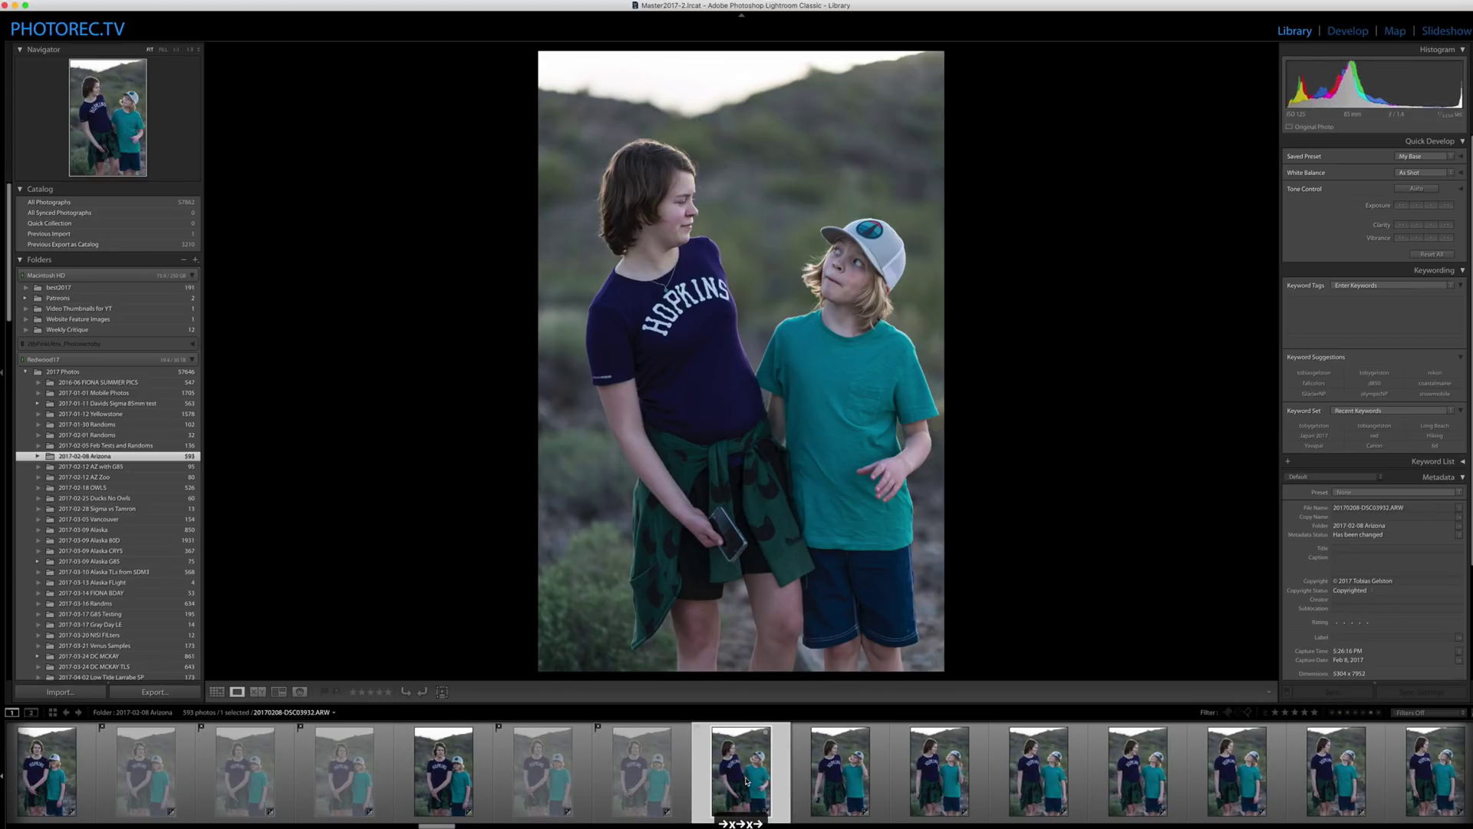
key("Right")
key("x")
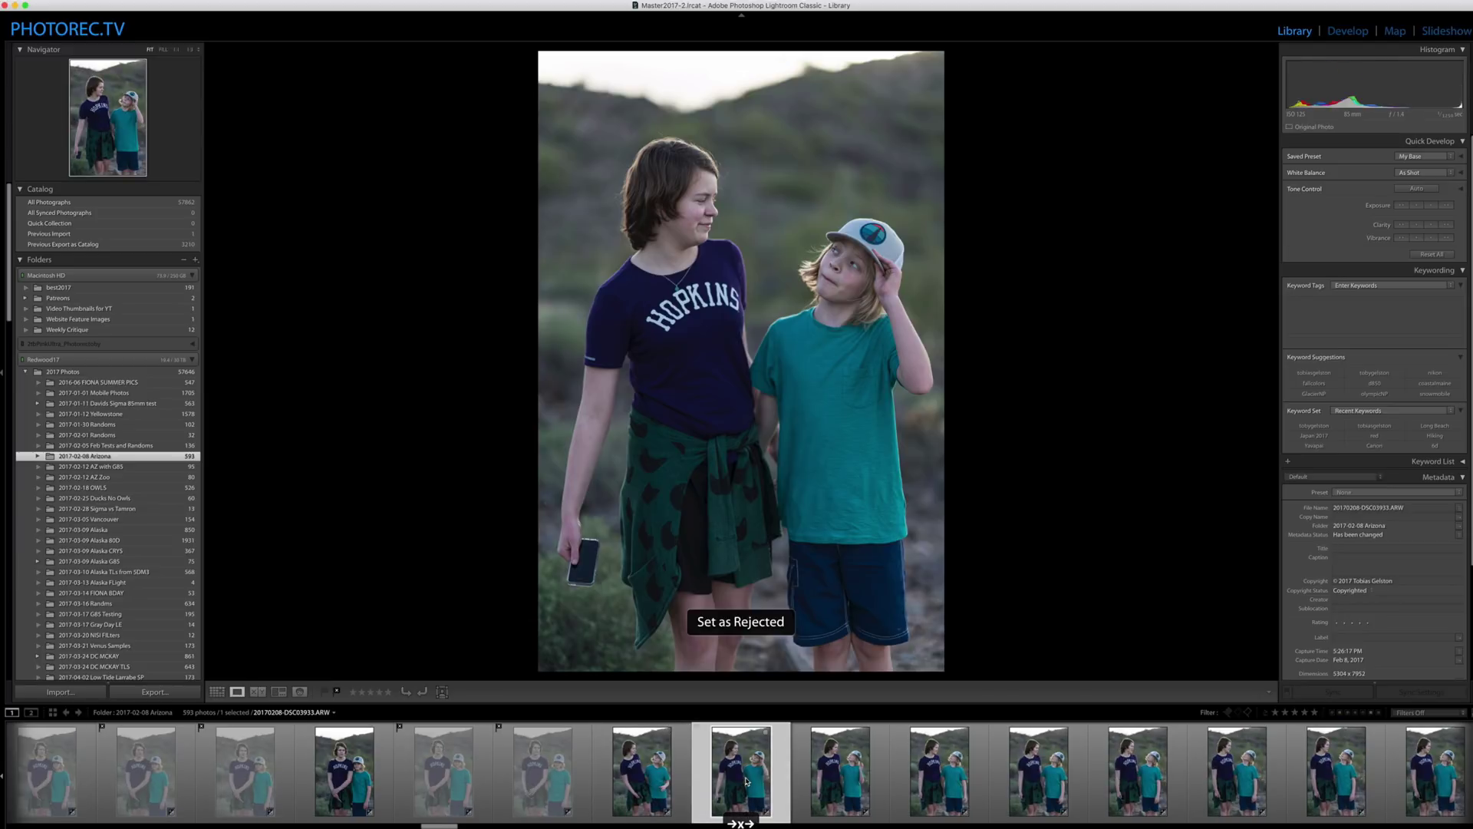
key("Right")
key("Right")
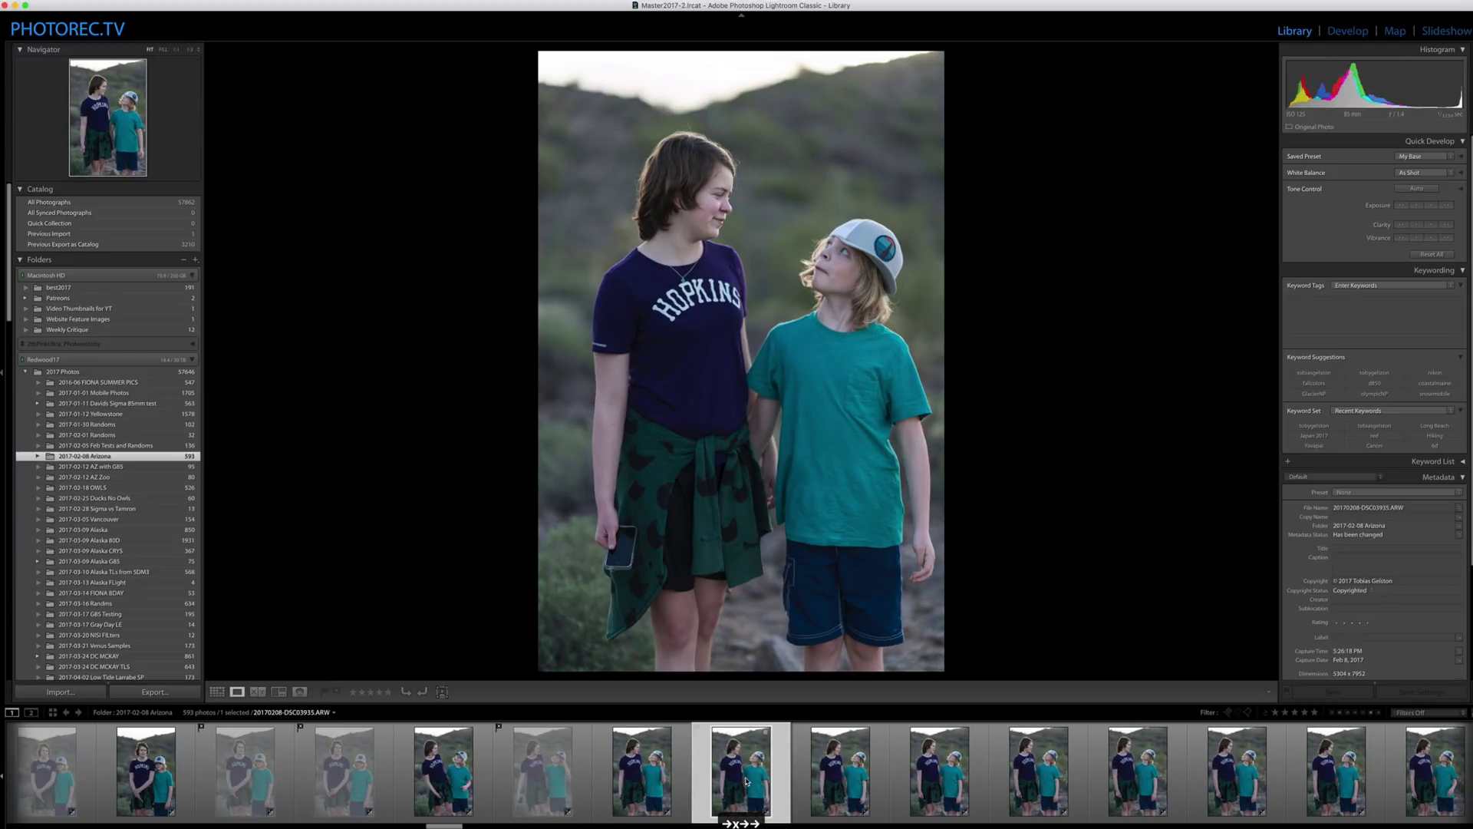
key("Right")
key("Right")
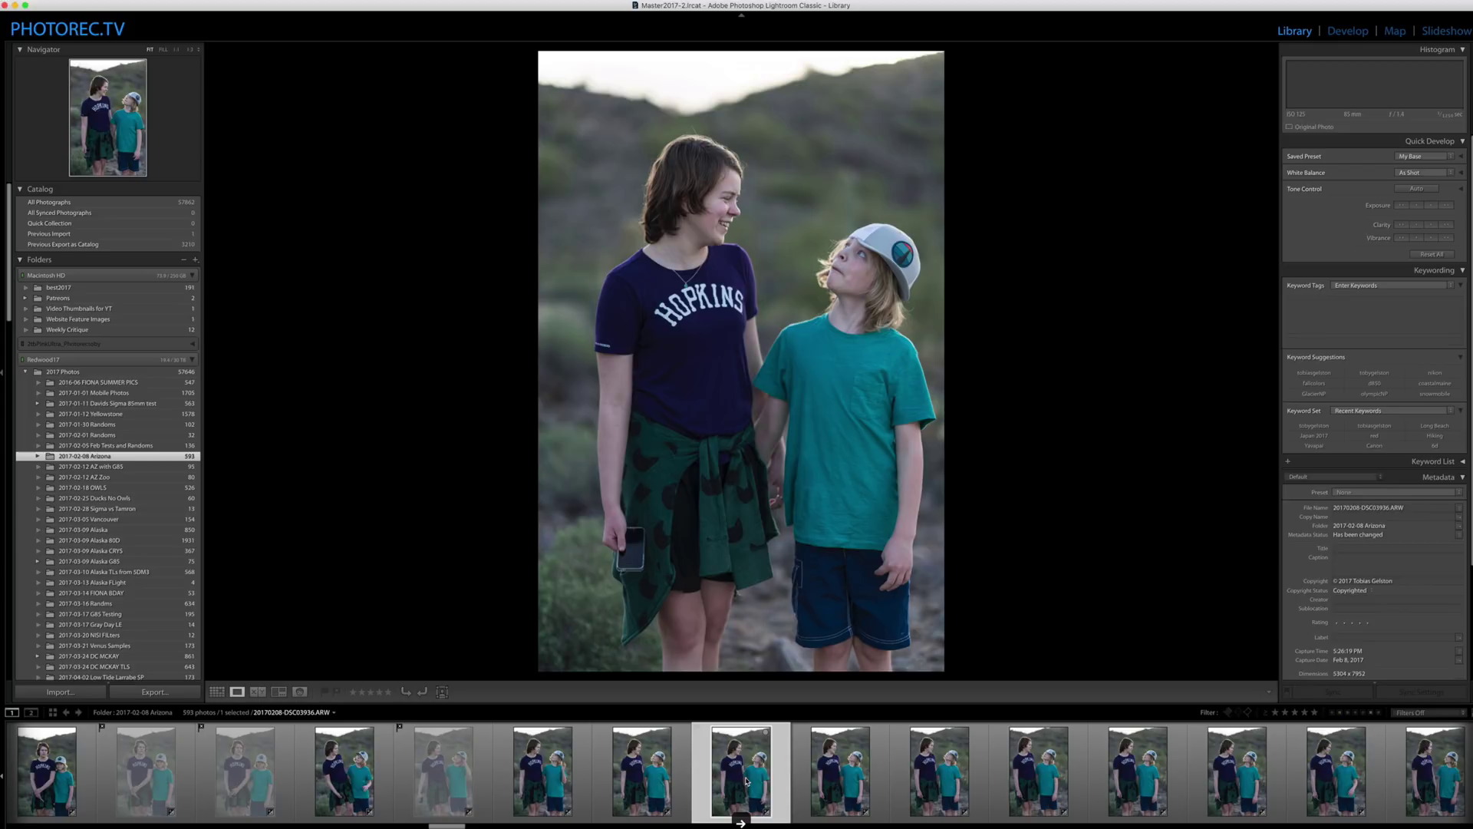
key("Right")
key("Right")
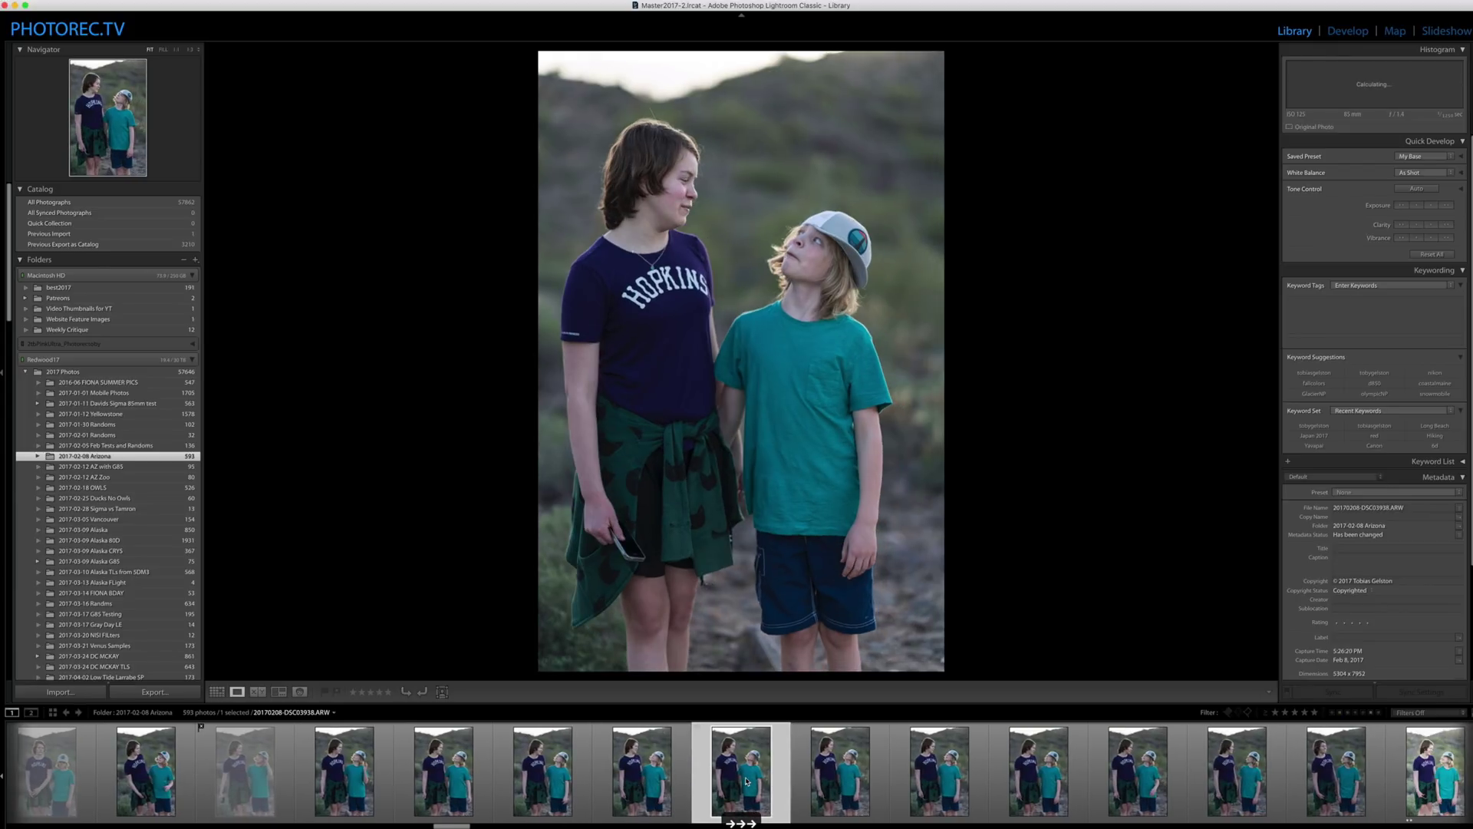
key("Right")
key("Right")
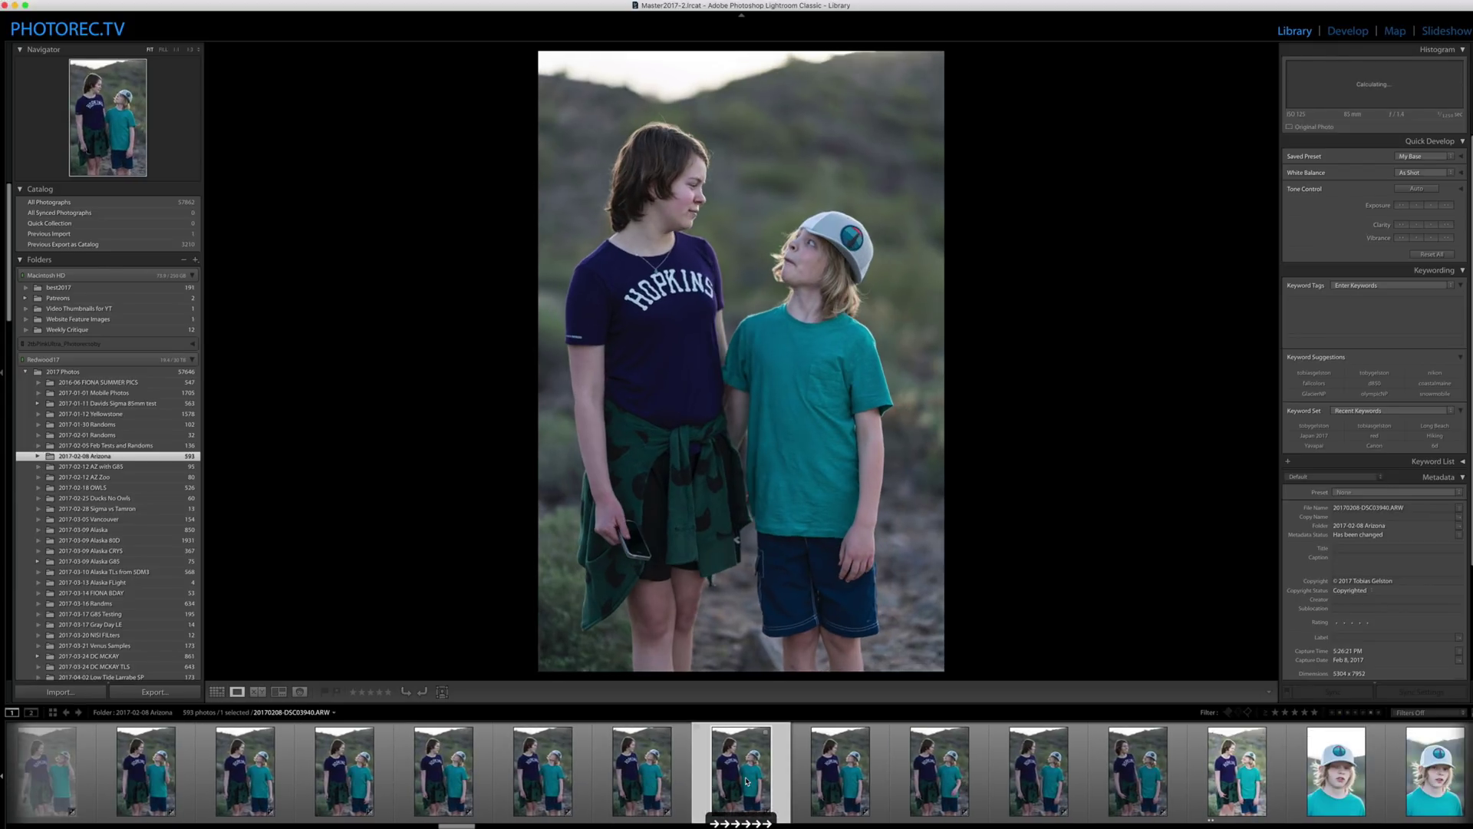
key("Right")
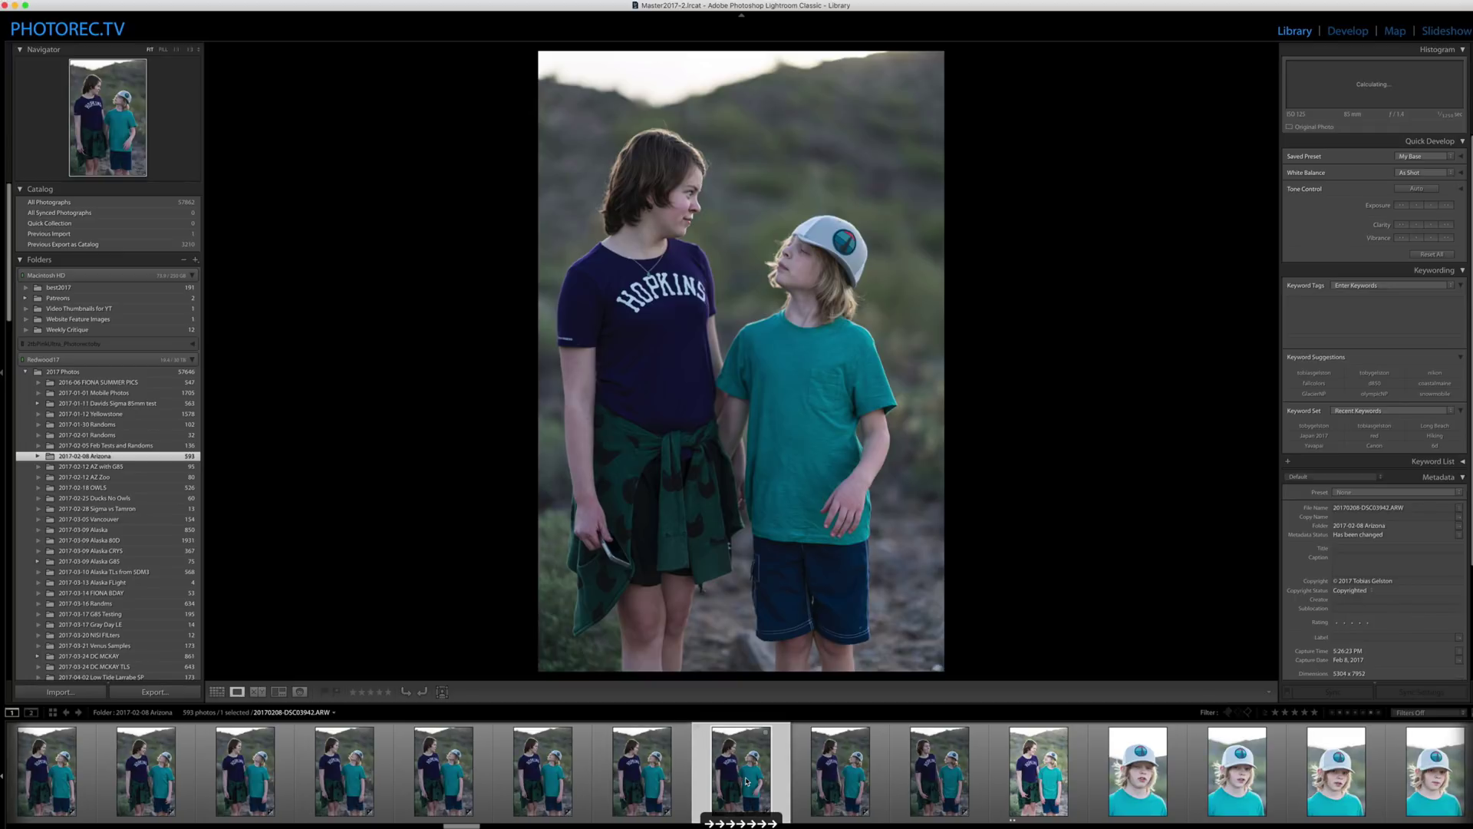
key("x")
key("Right")
key("x")
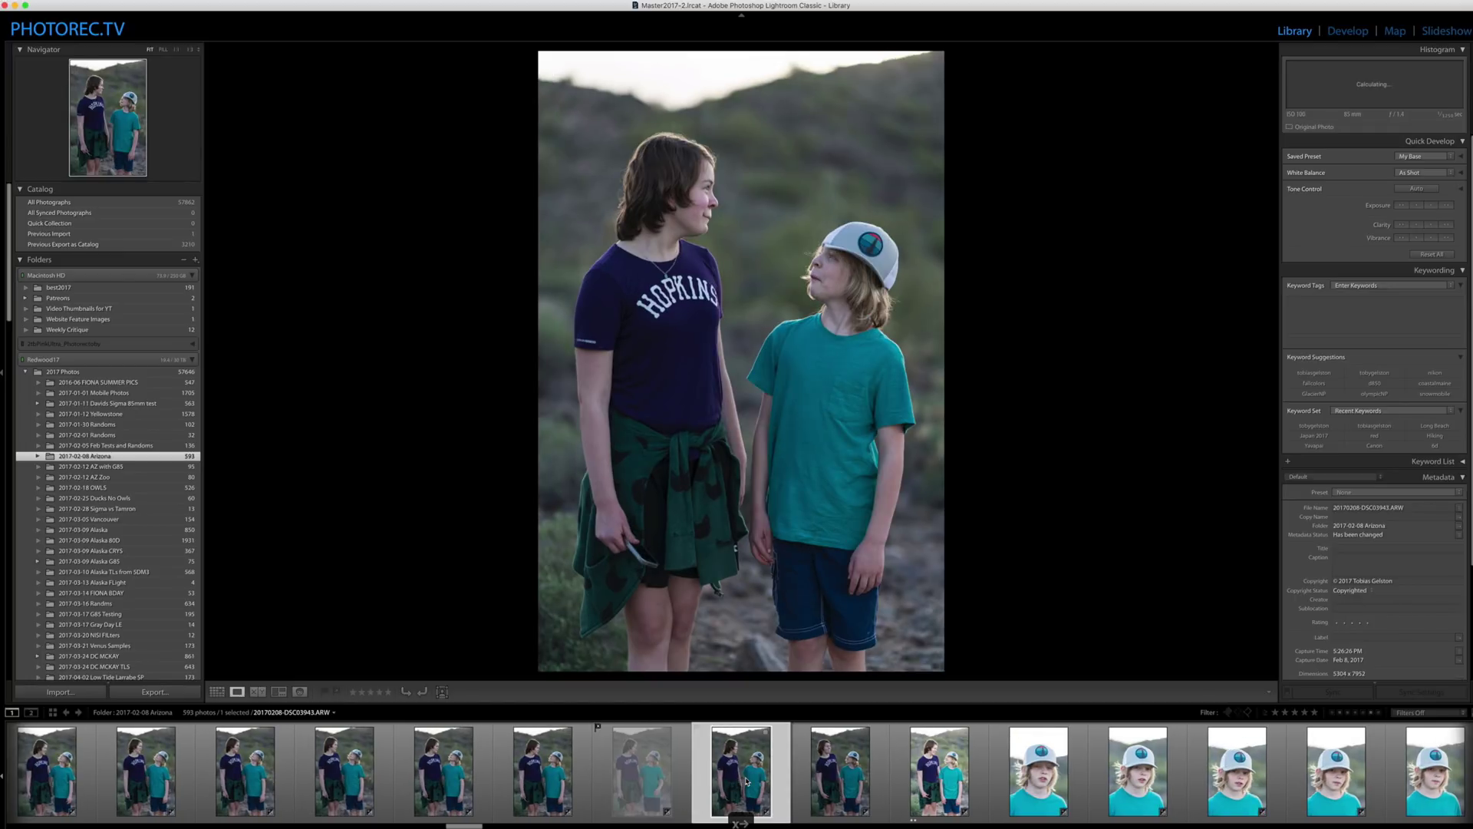
key("Right")
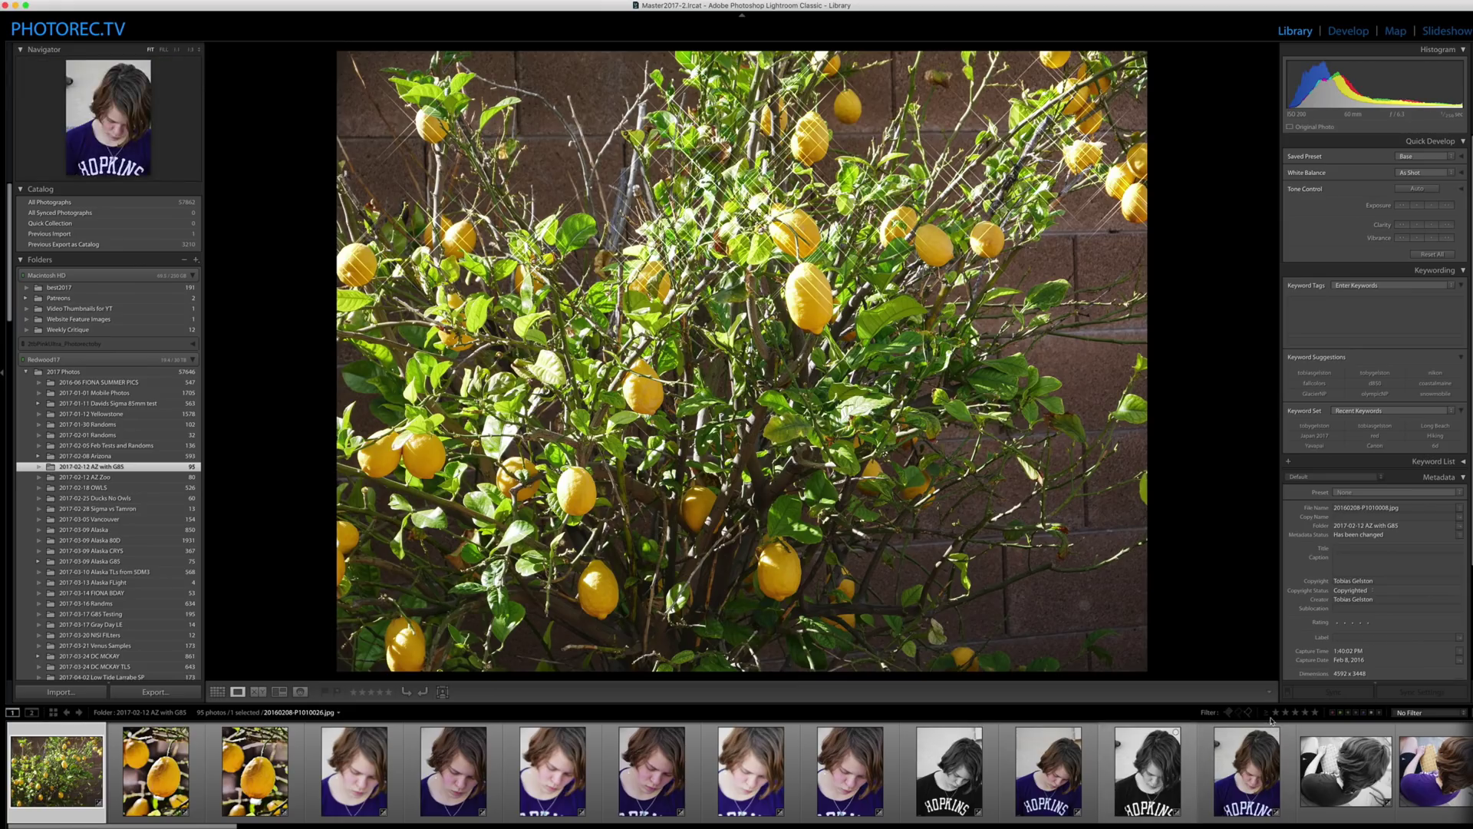
Set the filmstrip rating filter to 'less than or equal to' 0 stars, leaving 79 unrated photos.
left_click(1275, 713)
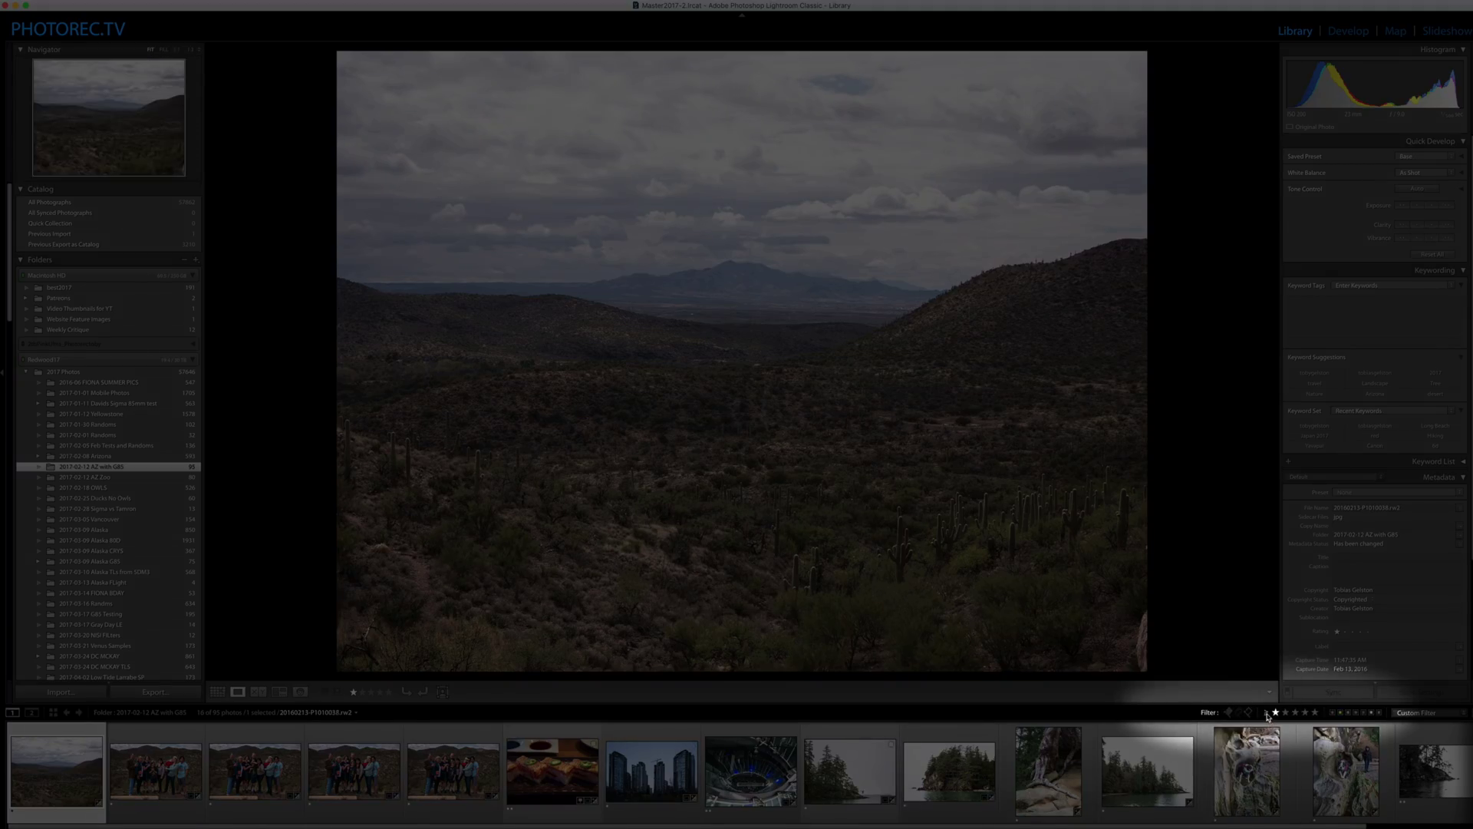
left_click(1267, 712)
left_click(1274, 732)
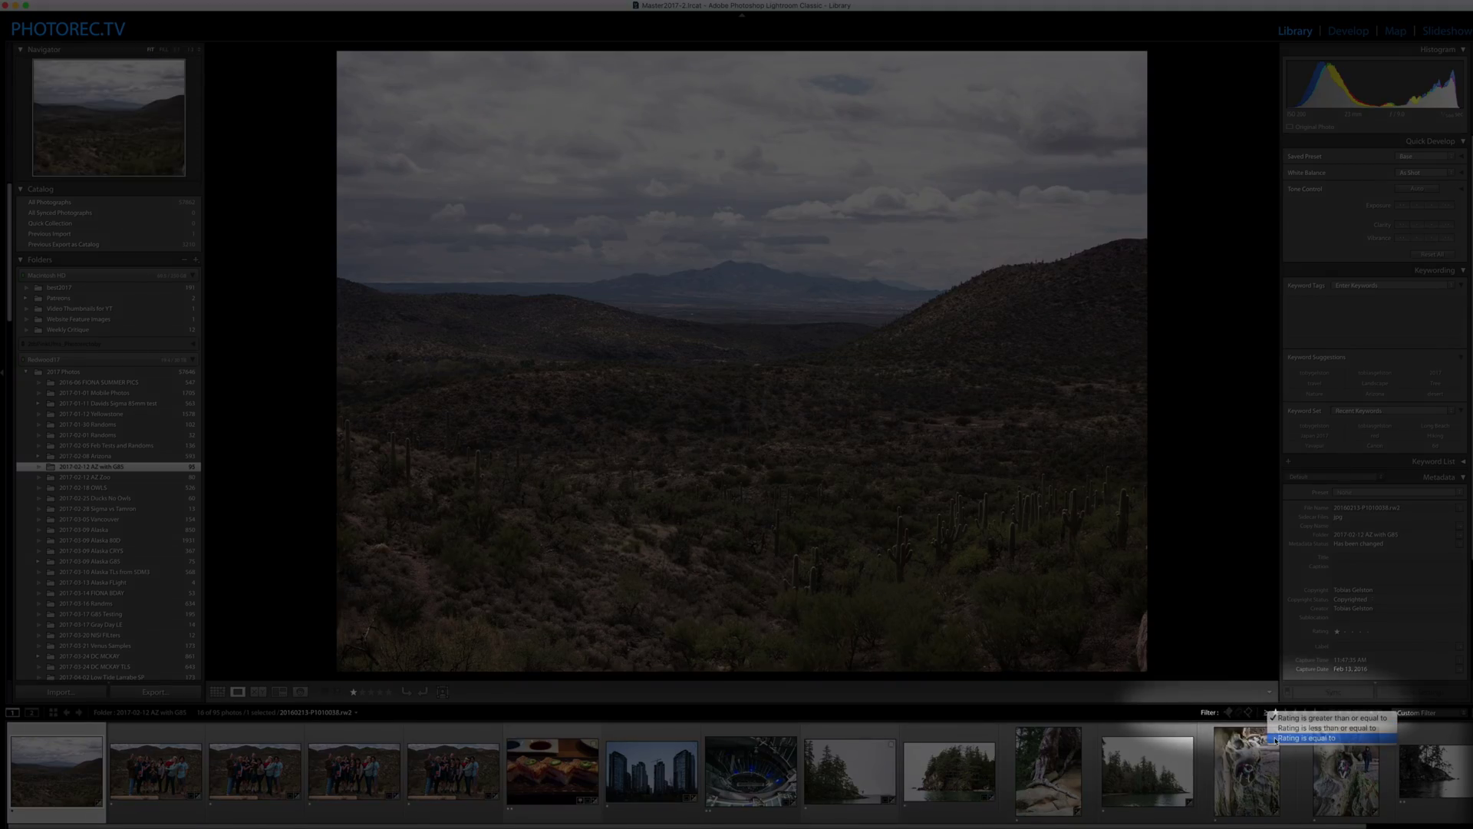
left_click(1275, 713)
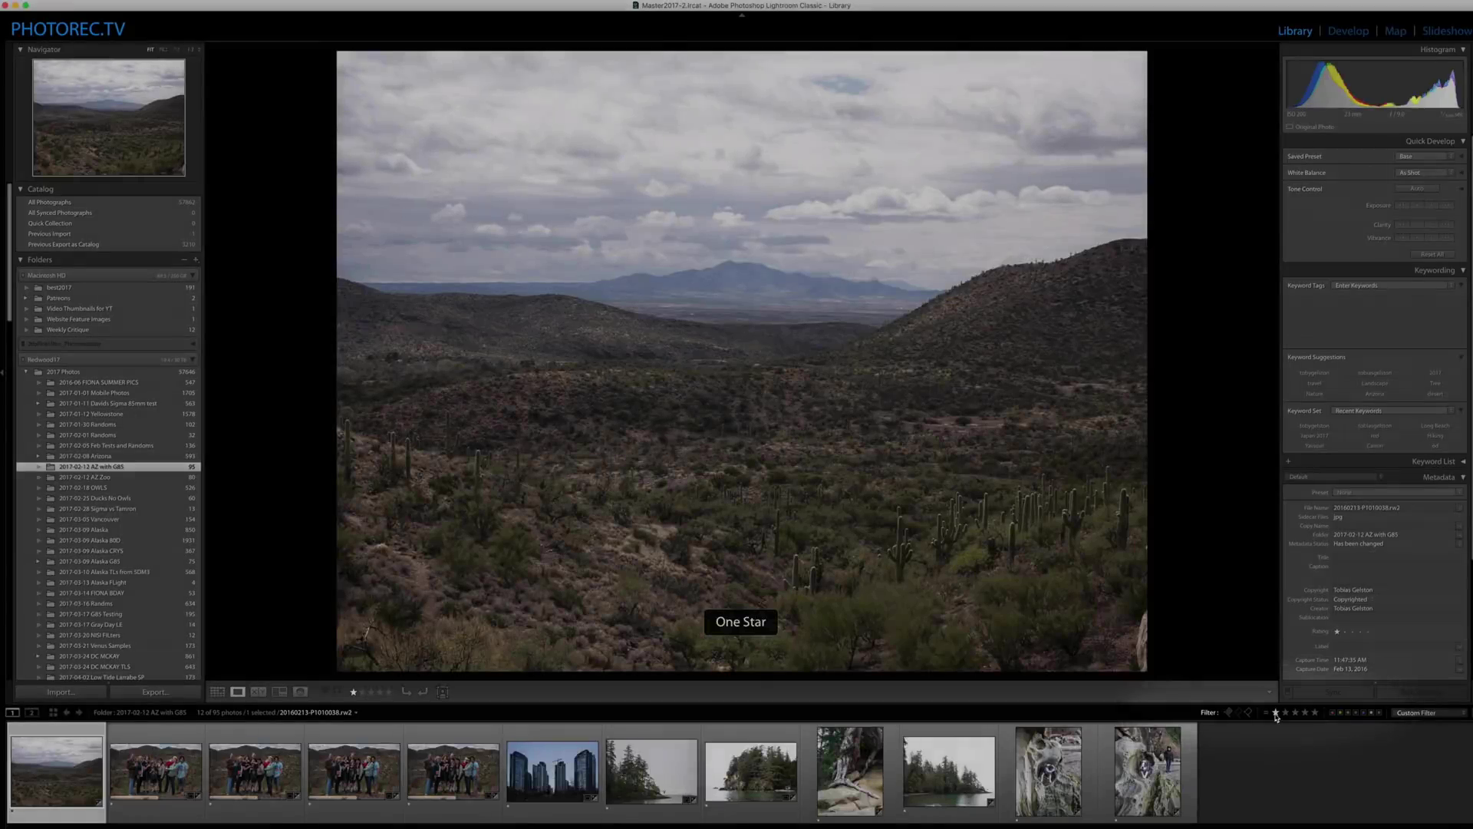
left_click(1275, 713)
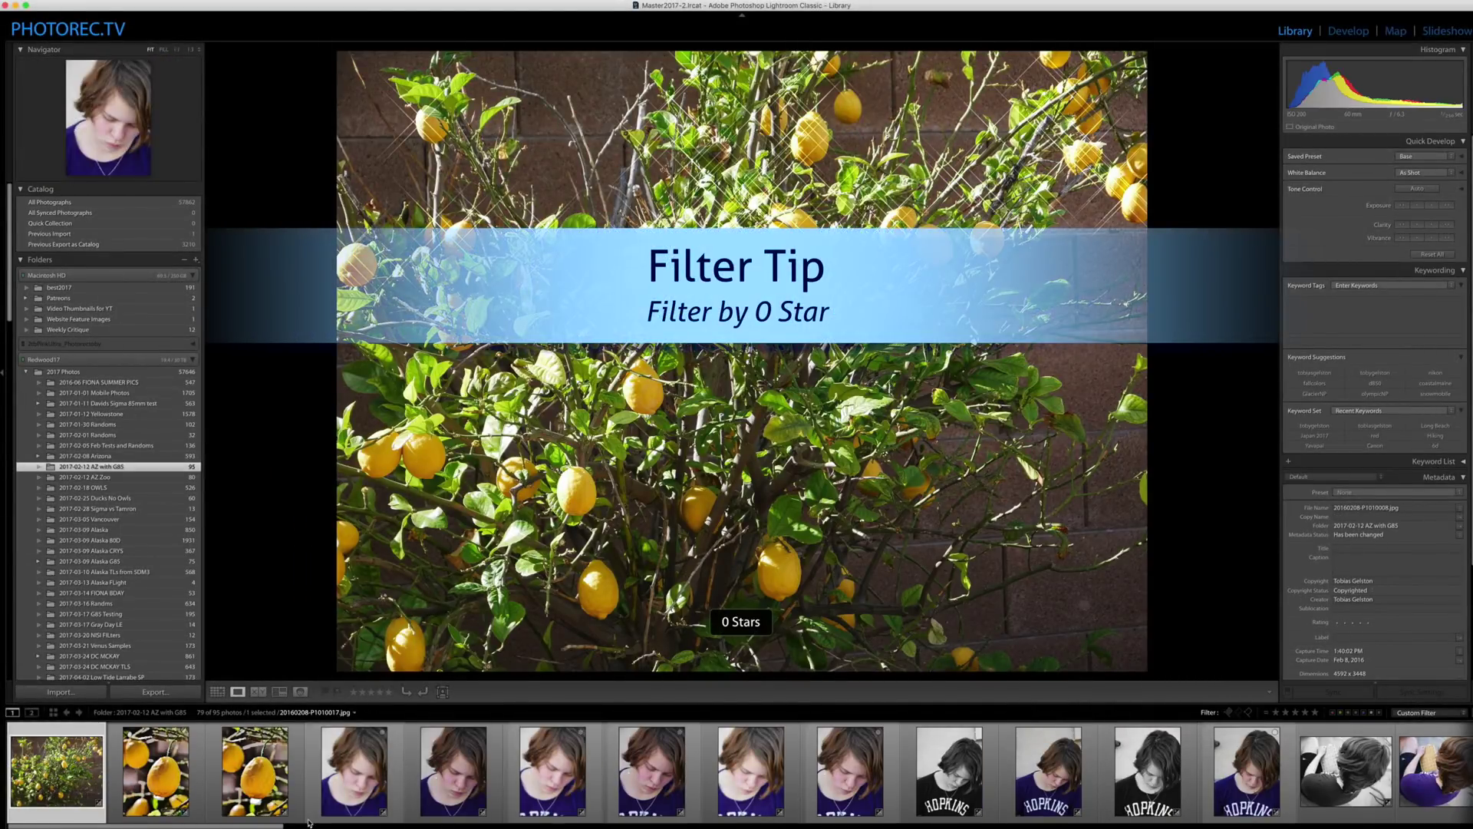
In Grid view reject all 79 unrated photos, then filter All Photographs to its 1057 rejected photos.
key("g")
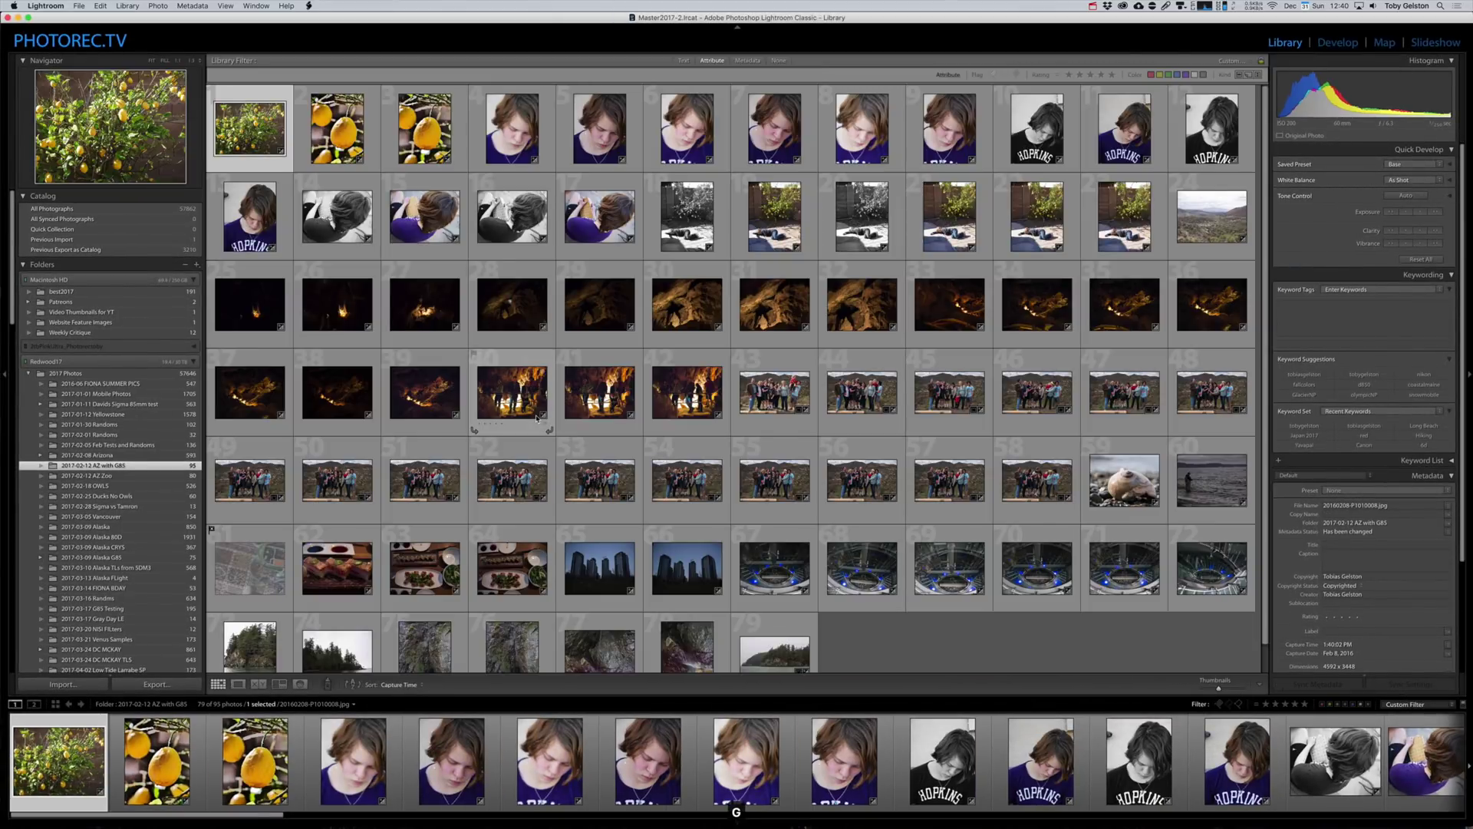
key("super+a")
key("x")
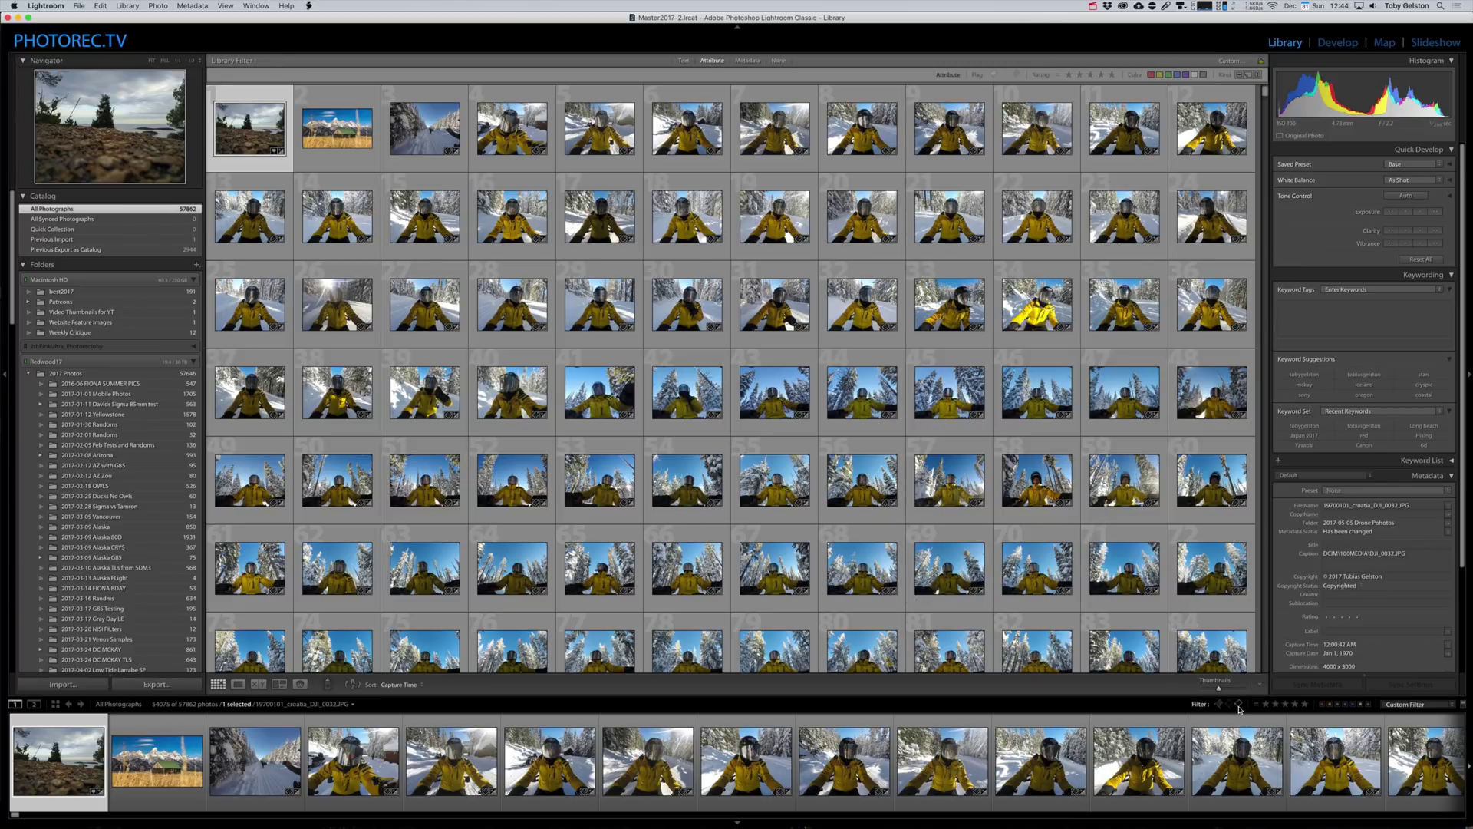
left_click(1238, 704)
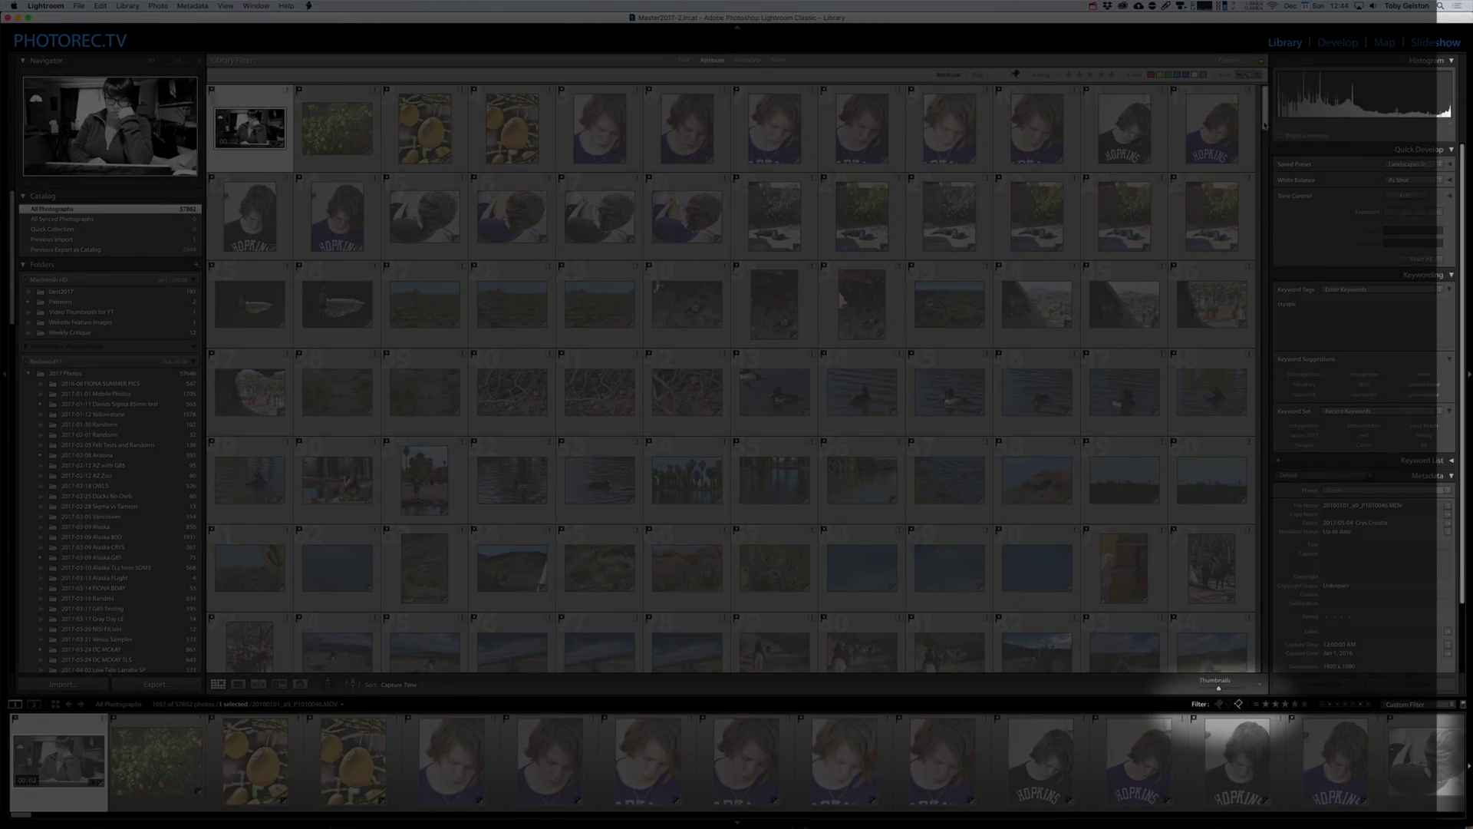
left_click_drag(1265, 123, 1252, 681)
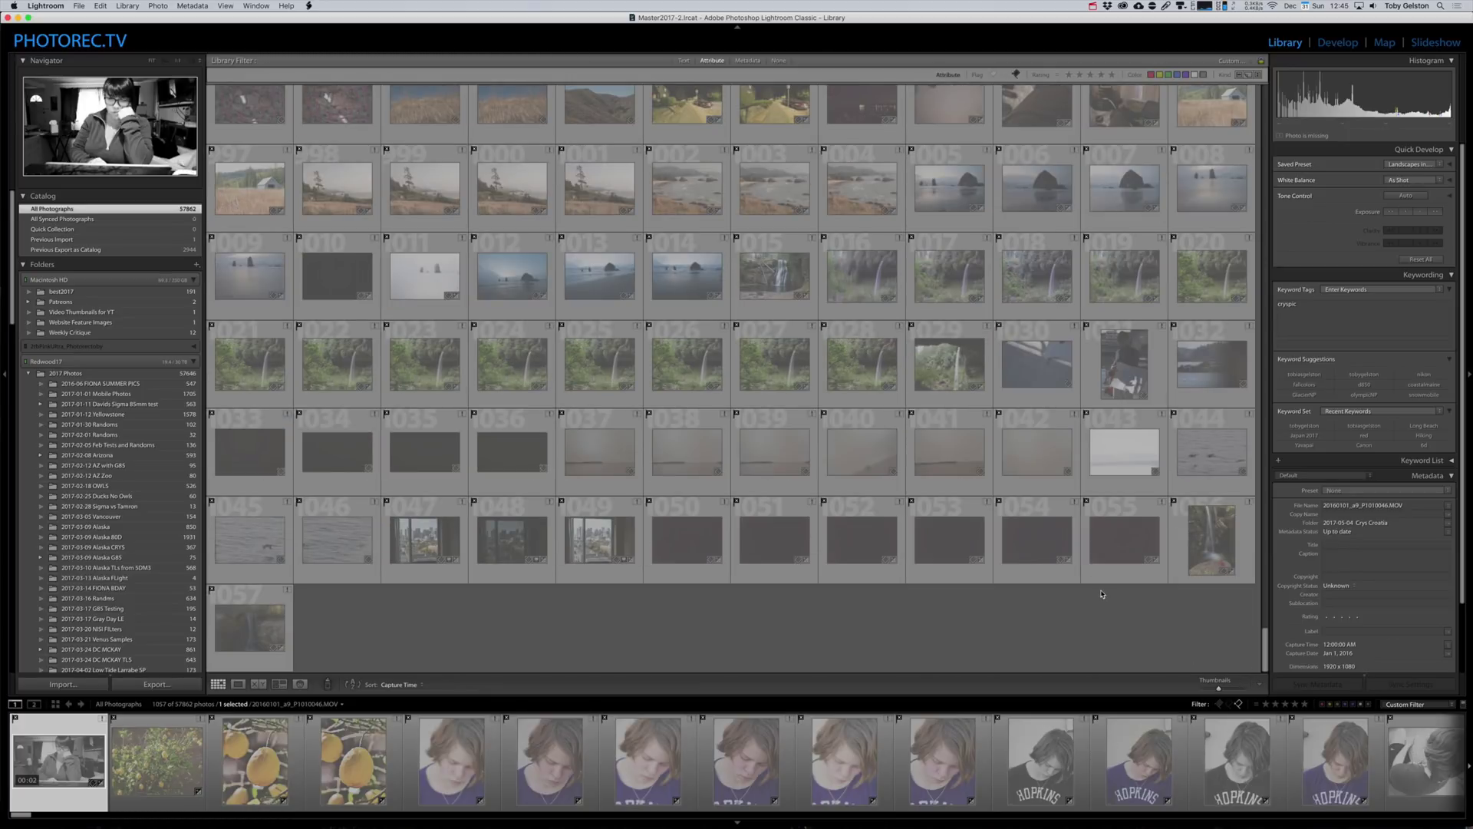
Delete the 1057 rejected photos with Photo > Delete Rejected Photos, removing them from disk.
left_click(155, 6)
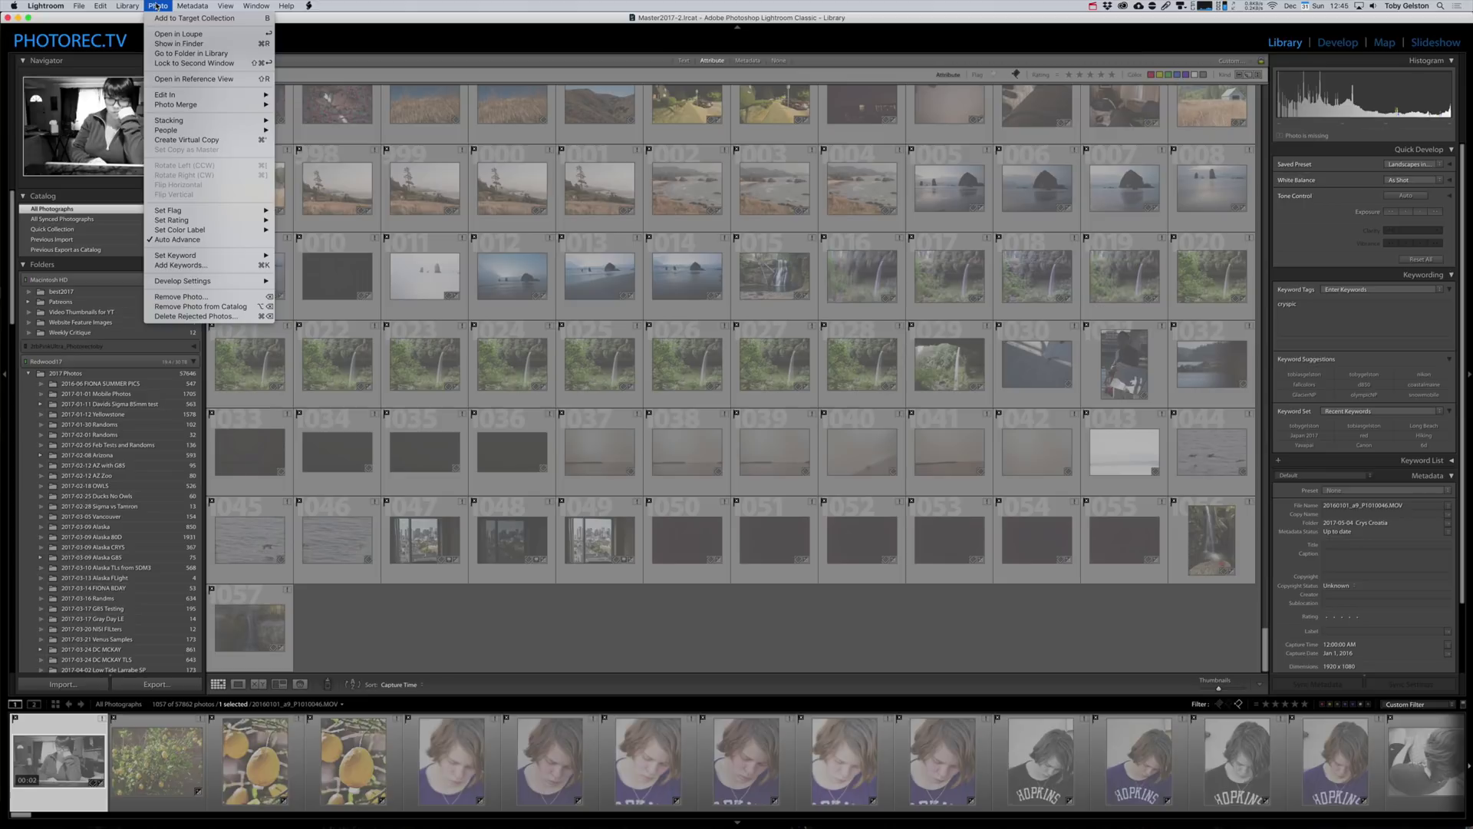
left_click(211, 316)
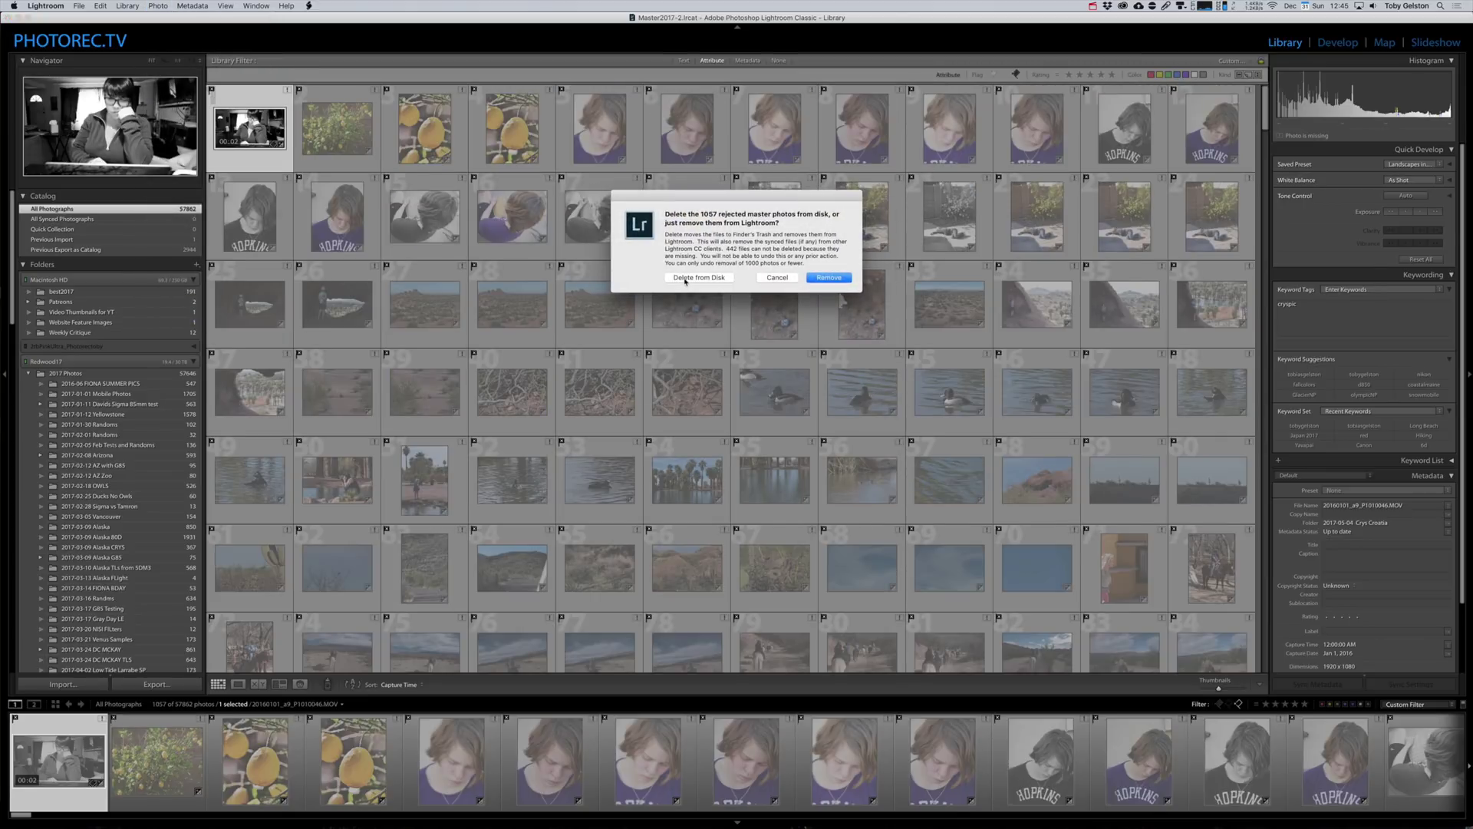
left_click(685, 279)
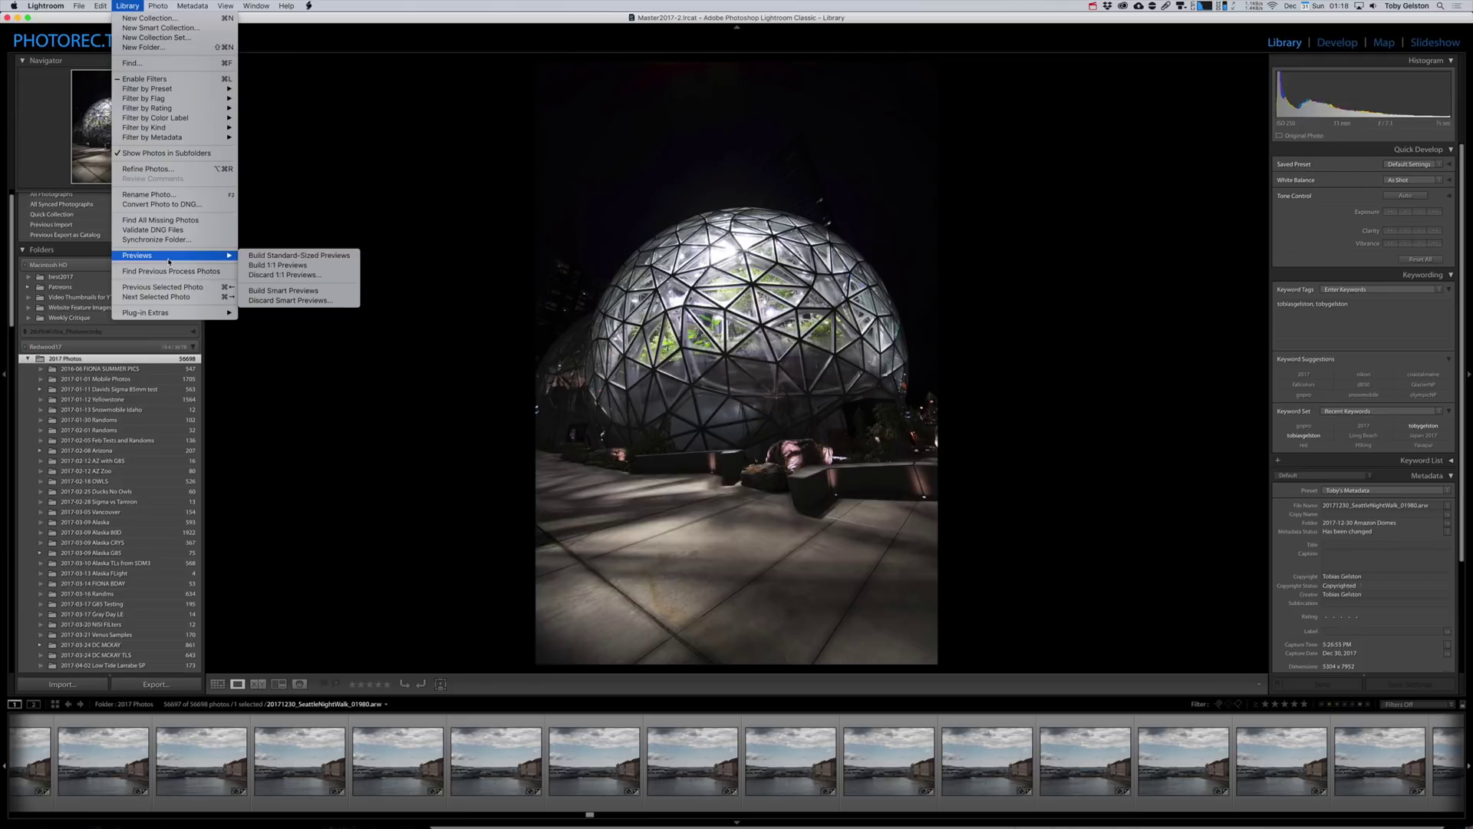
Discard the 1:1 previews for all 56697 photos and request discarding their smart previews.
left_click(307, 281)
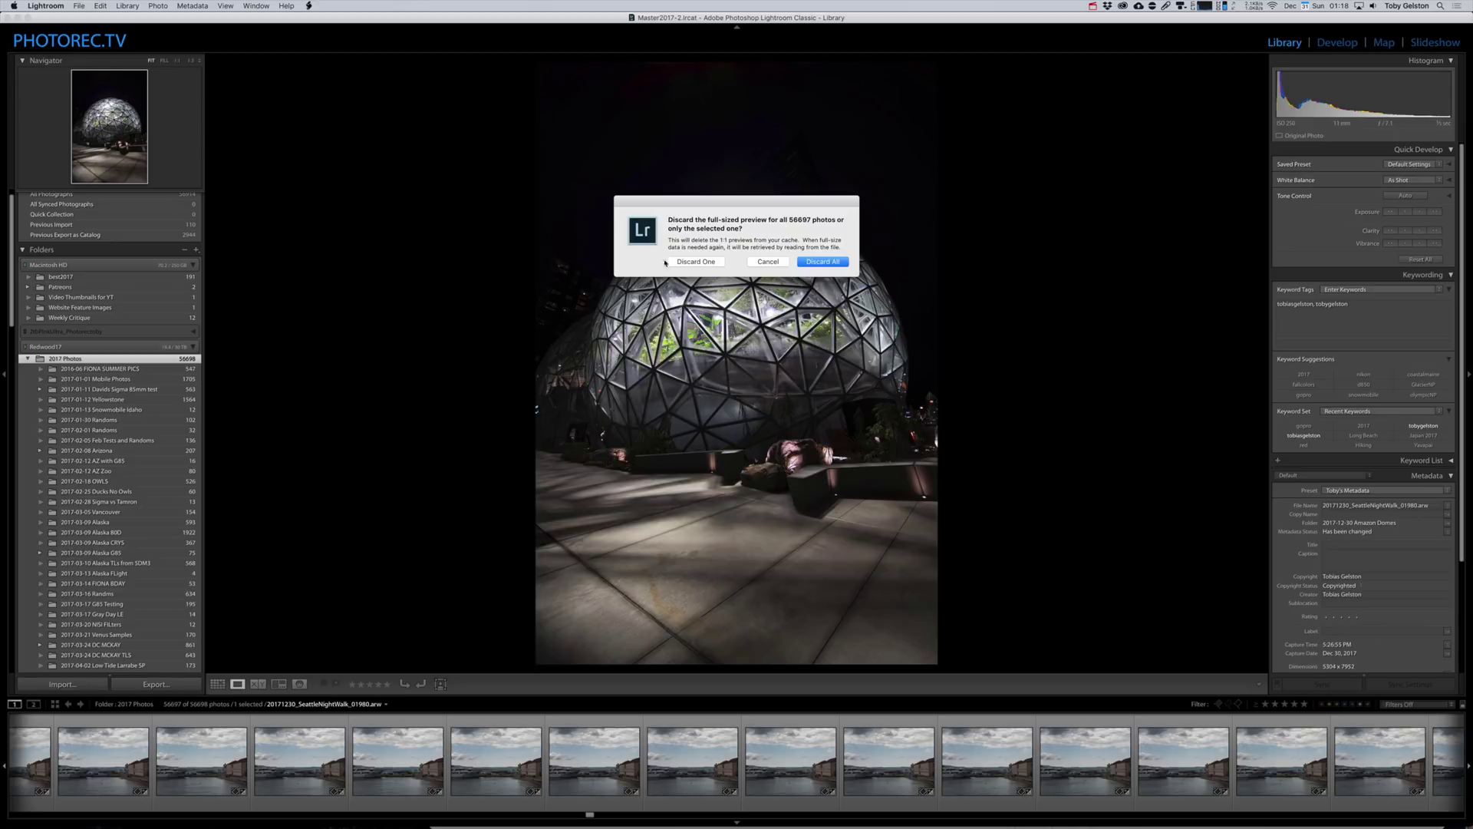
left_click(814, 263)
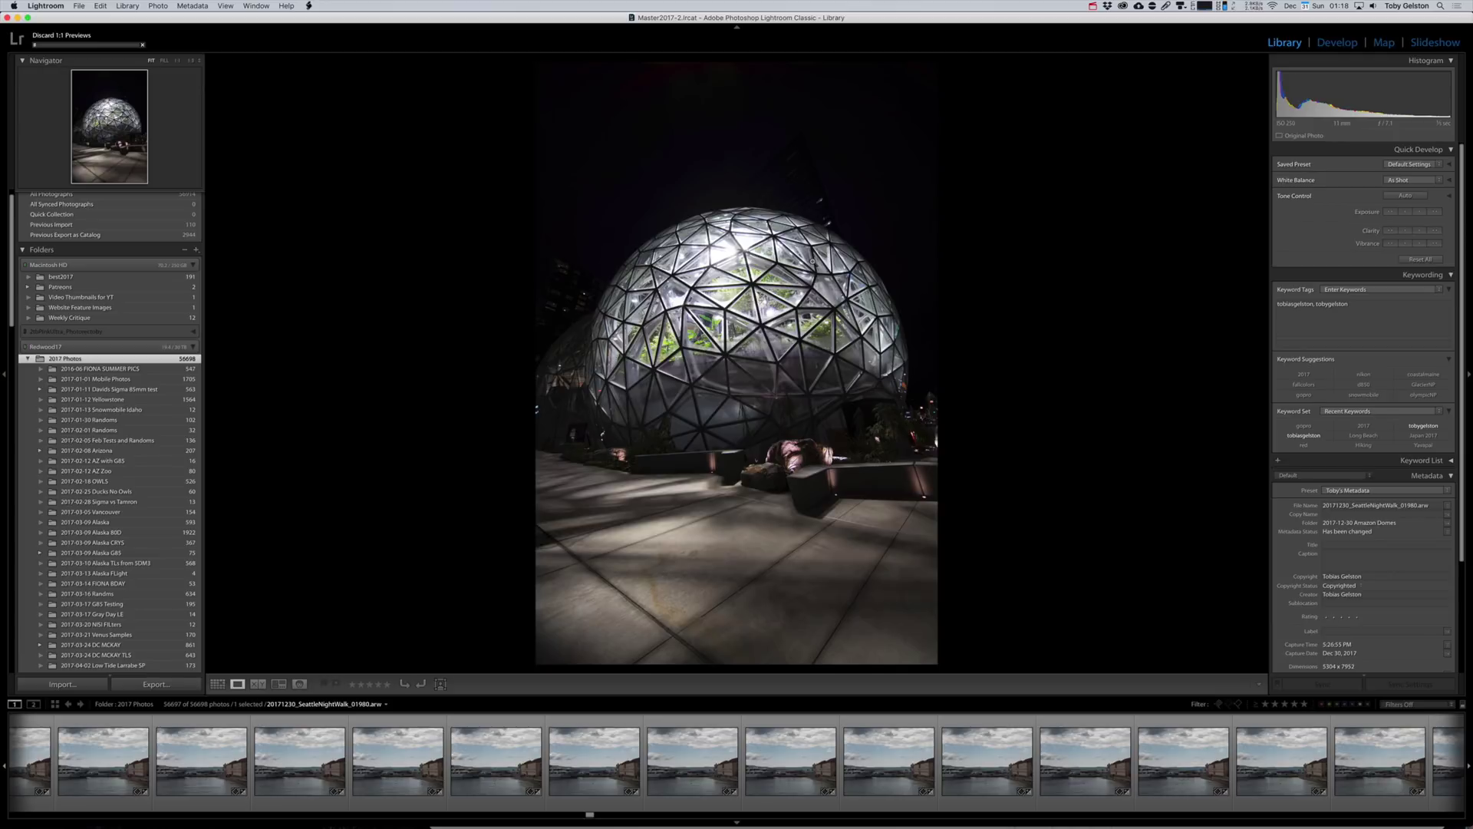
left_click(127, 6)
mouse_move(177, 254)
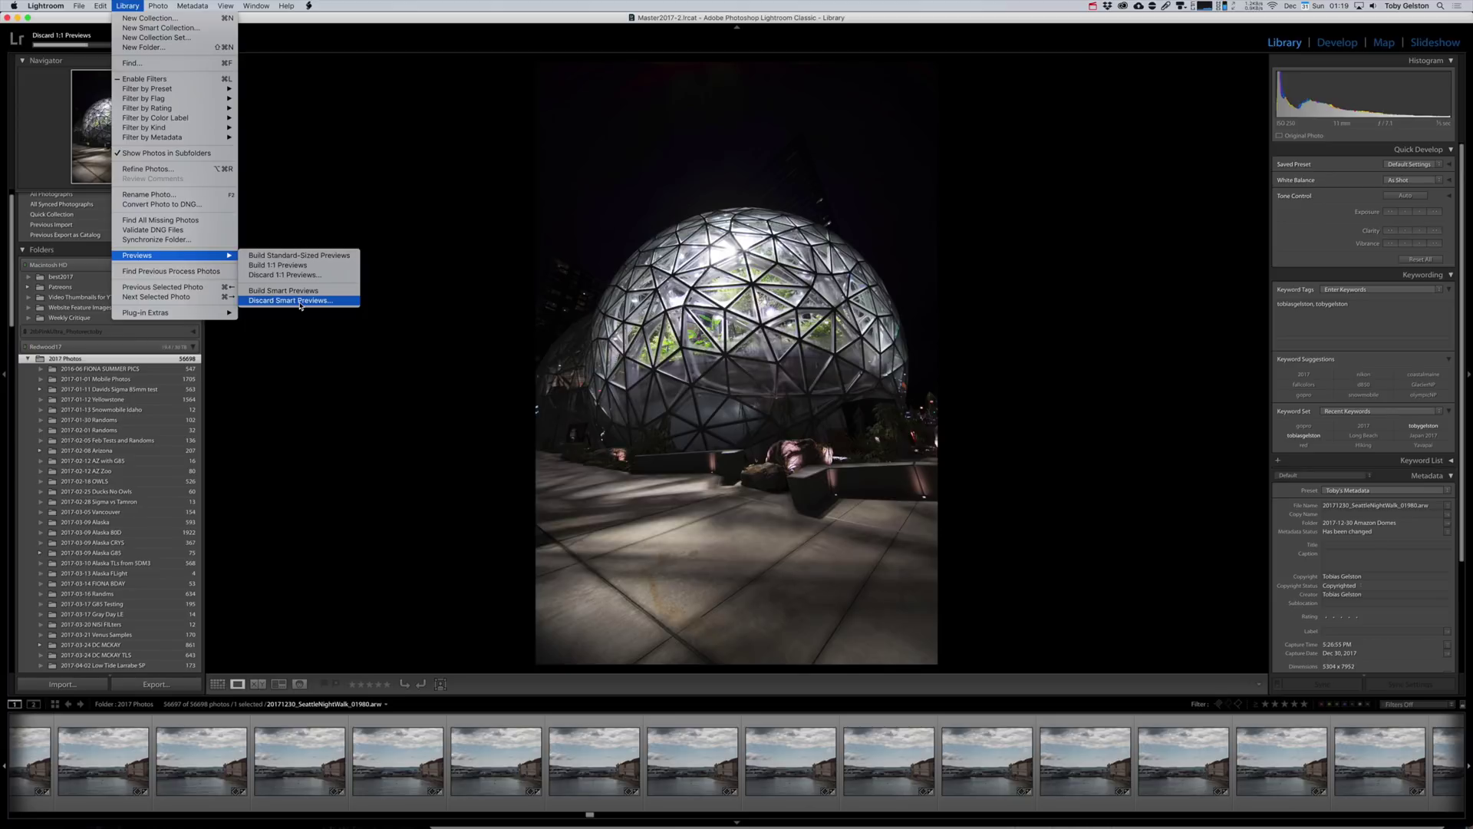
left_click(295, 300)
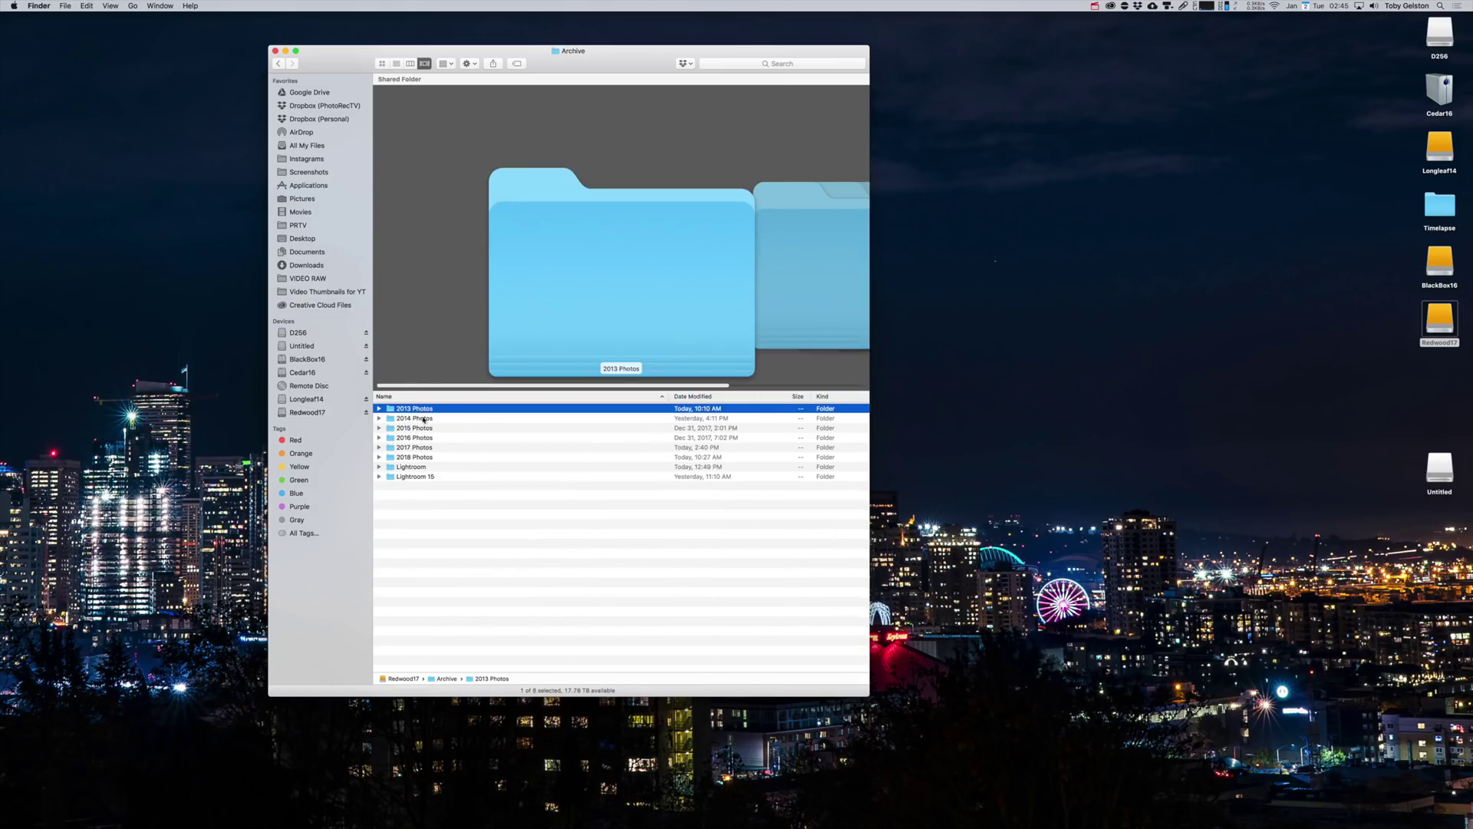
Open Archive > Lightroom > MasterArchive > MasterArchive.lrcat from Finder to launch Lightroom with it.
double_click(422, 466)
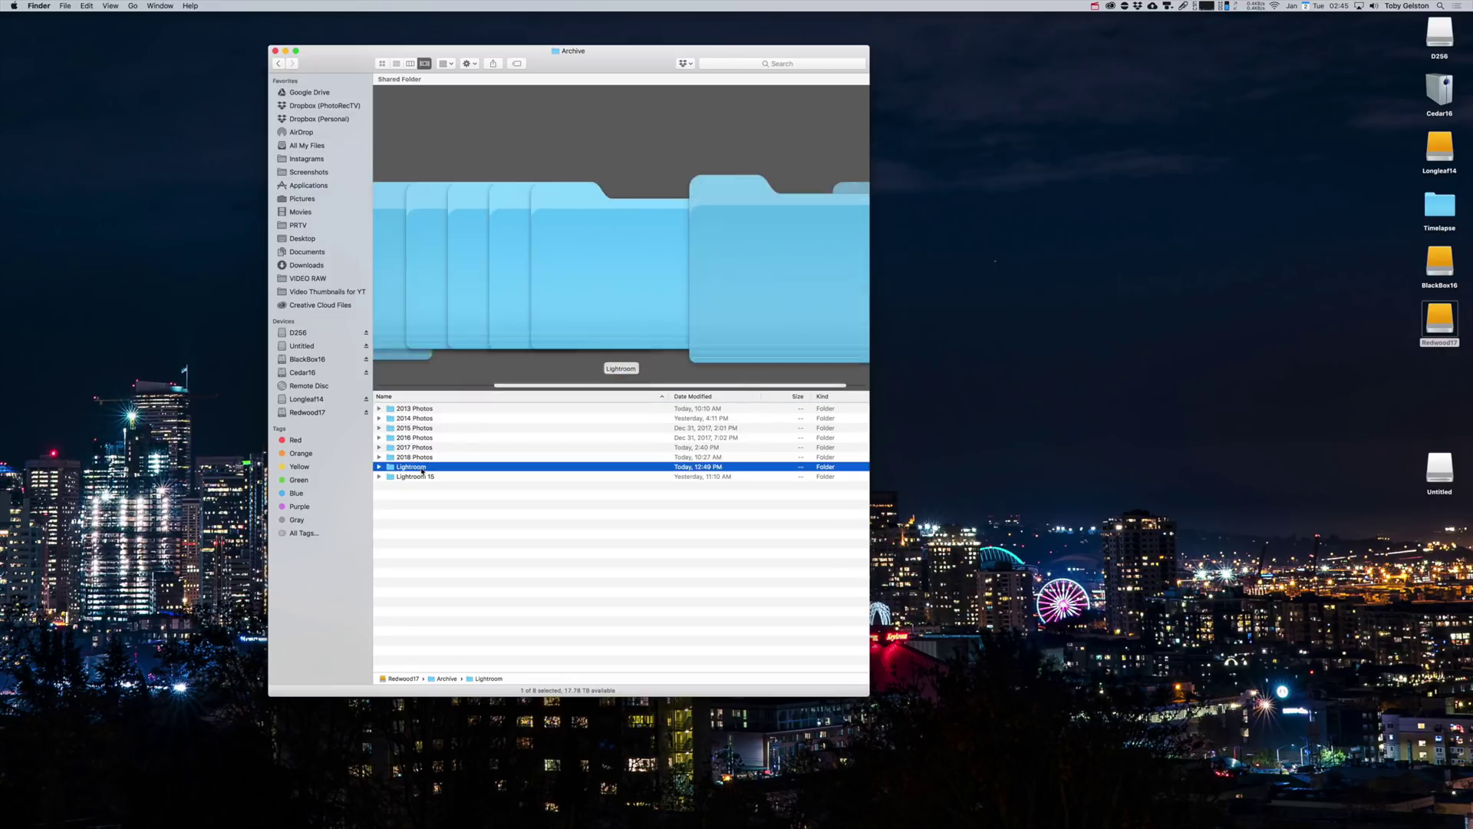
double_click(424, 408)
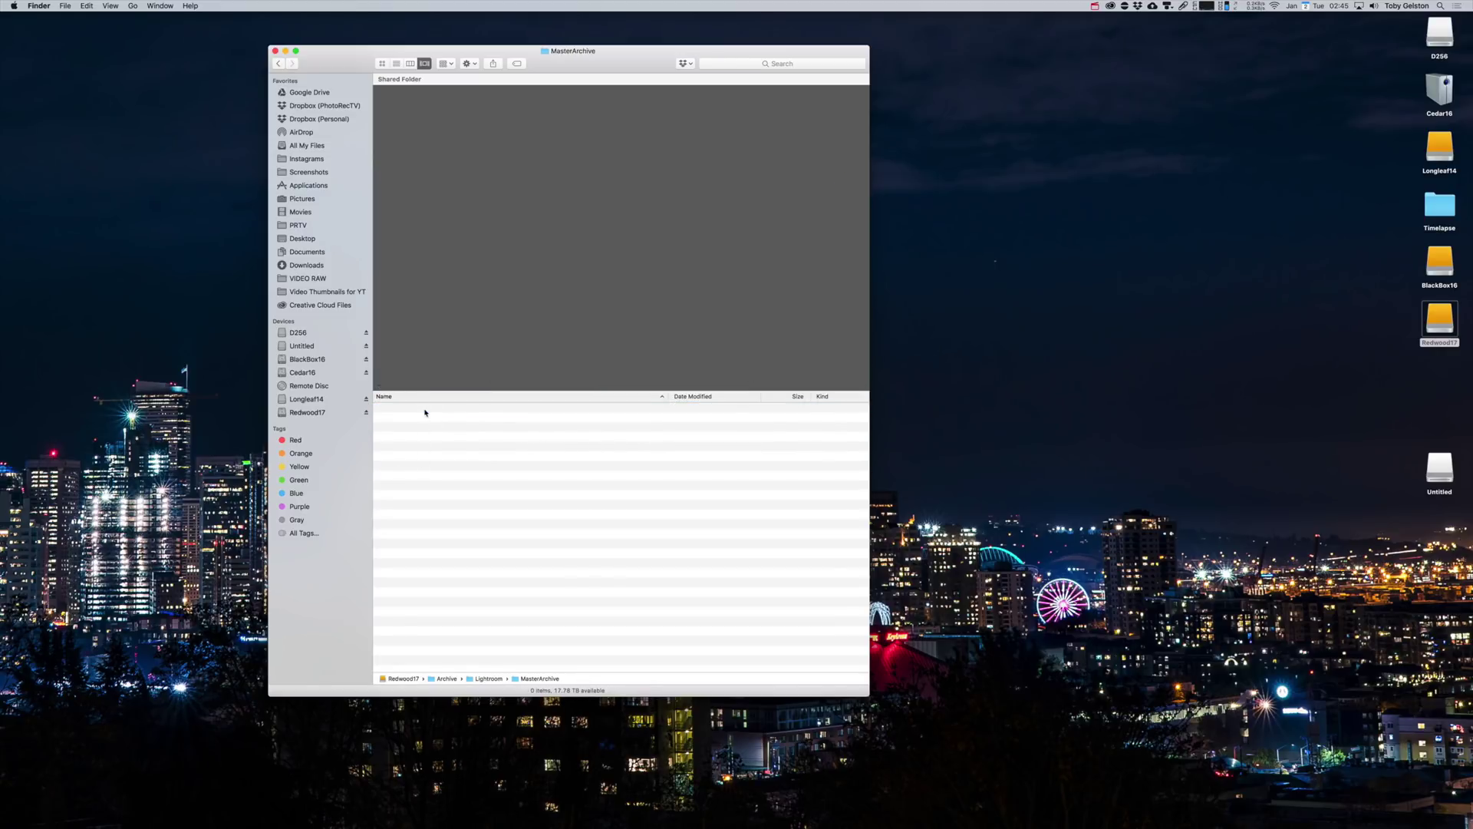
double_click(425, 428)
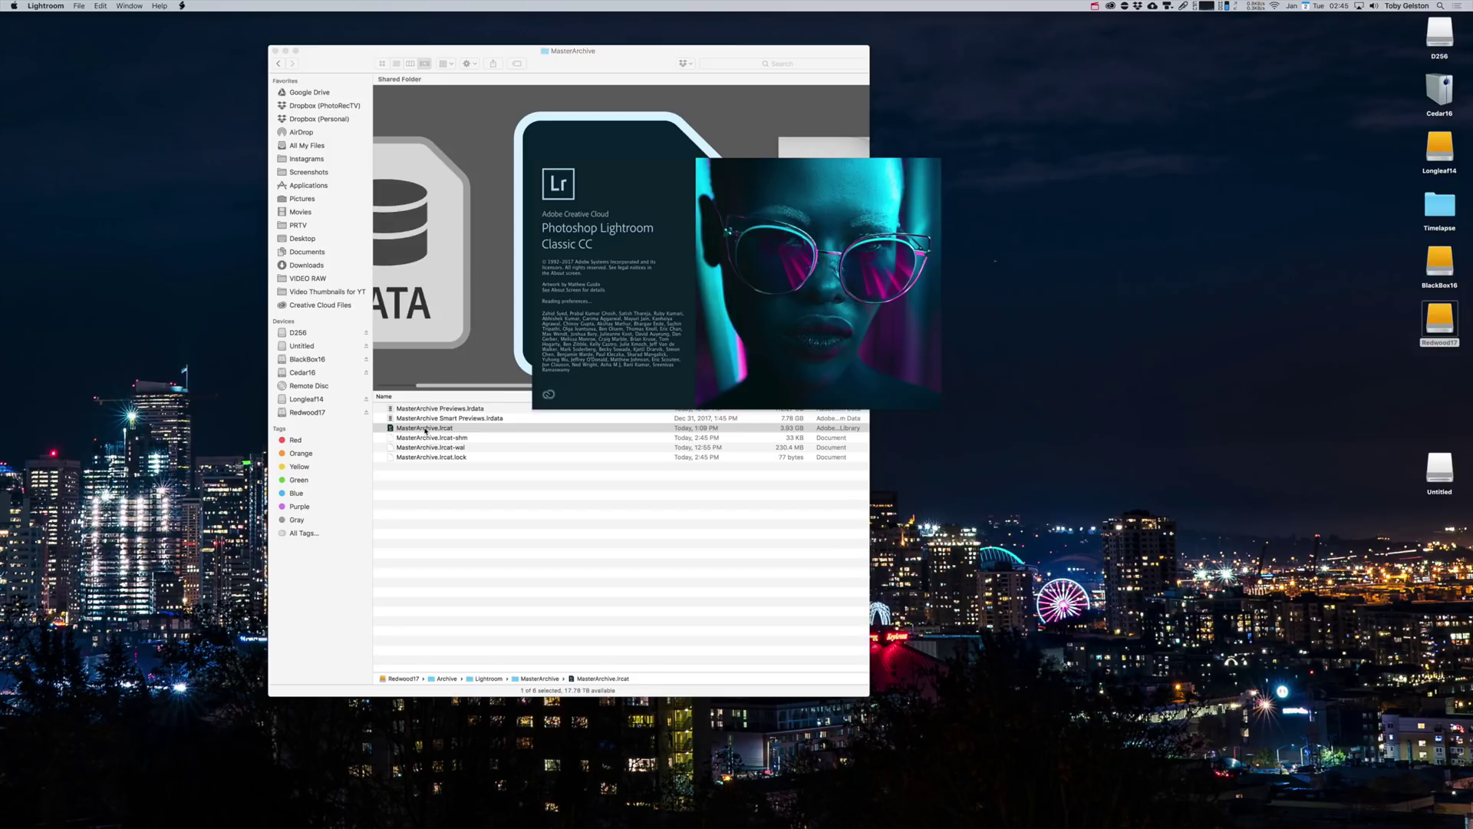
Import Master2017-2.lrcat from the Master2017 folder via Import from Another Catalog.
left_click(81, 6)
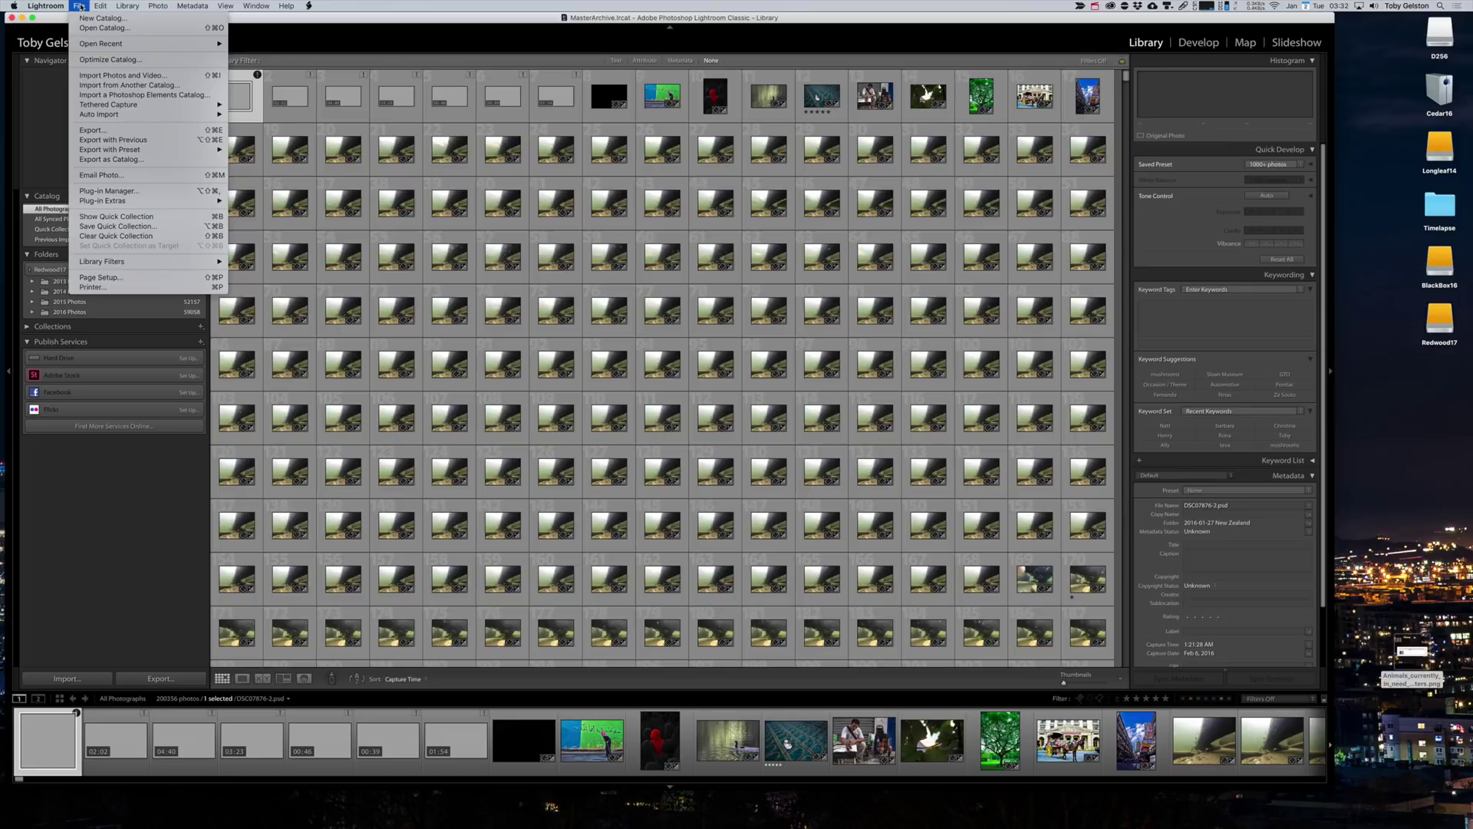
left_click(102, 86)
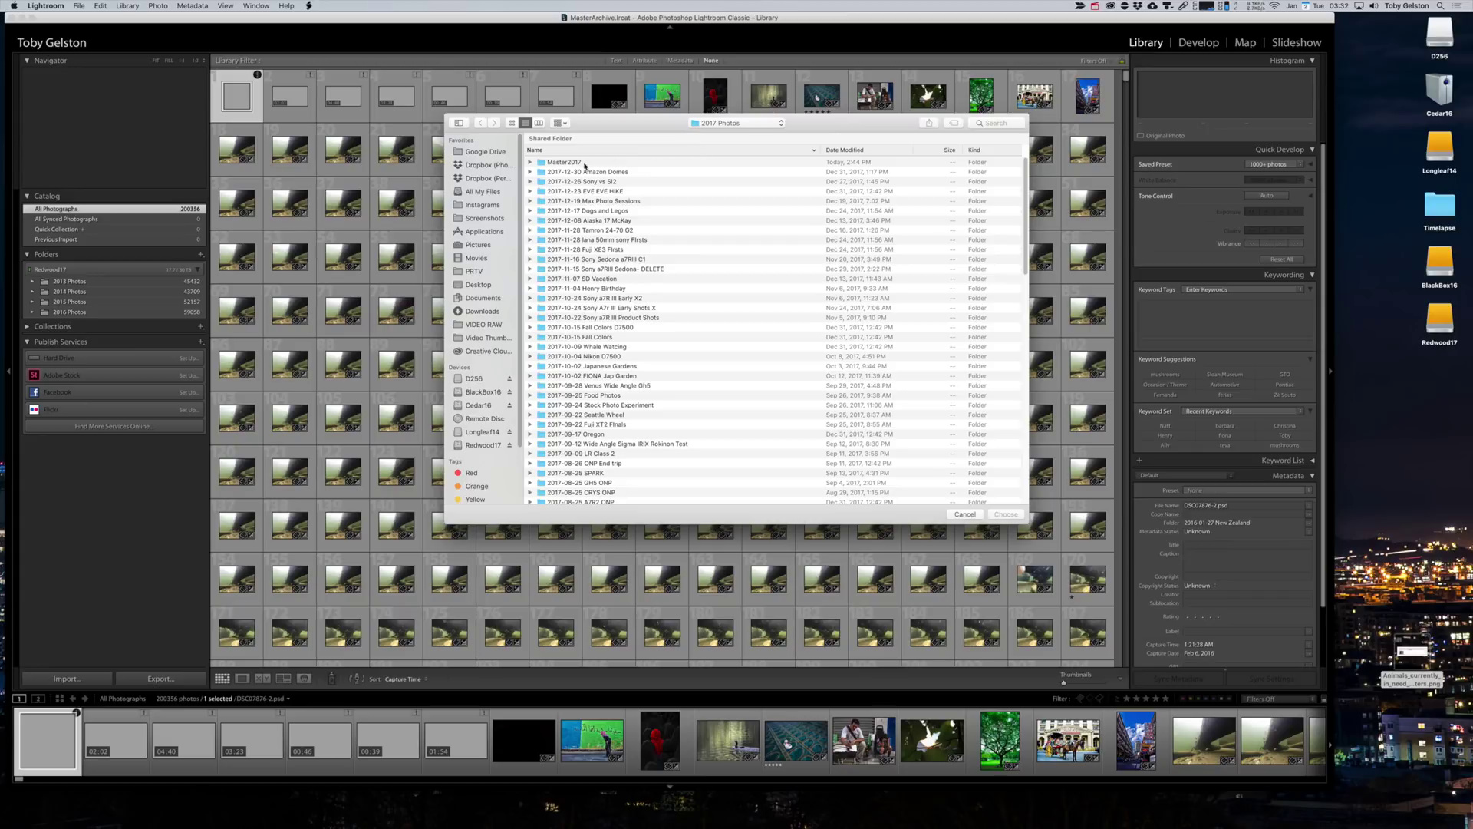
double_click(582, 163)
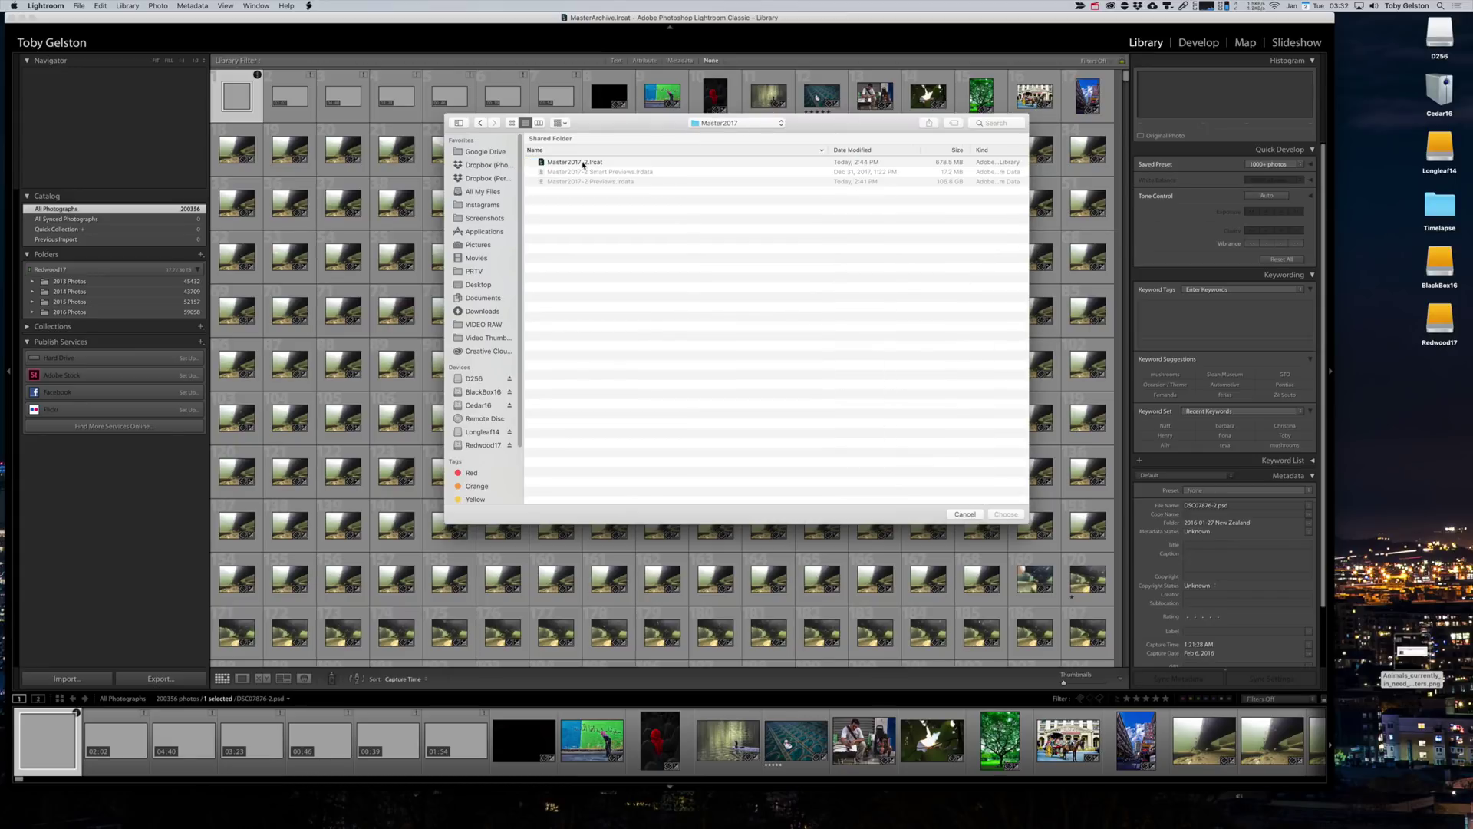
double_click(583, 163)
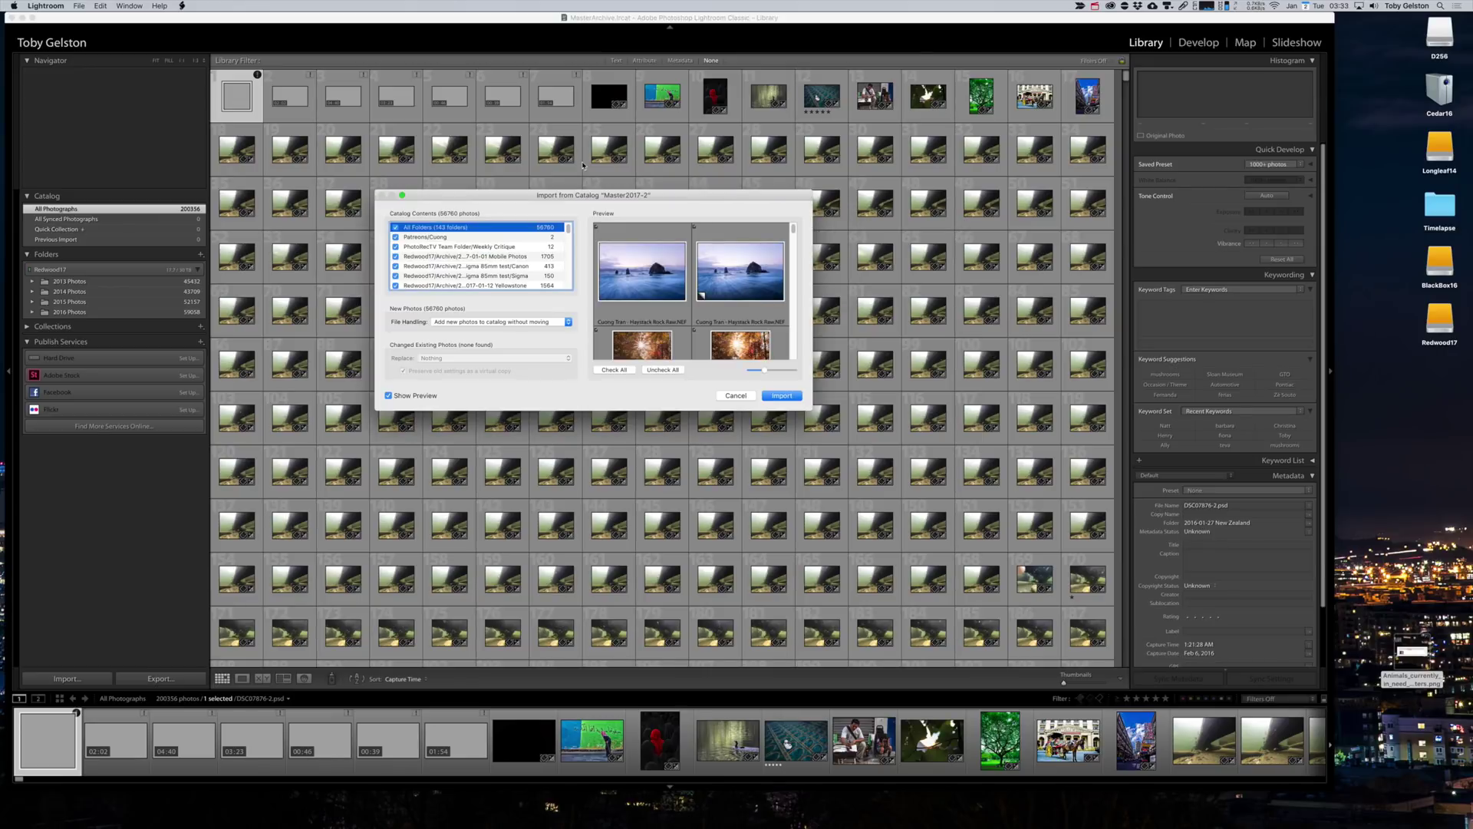
scroll(568, 241, "down", 5)
mouse_move(568, 241)
left_mouse_down()
mouse_move(571, 285)
mouse_move(572, 221)
left_mouse_up()
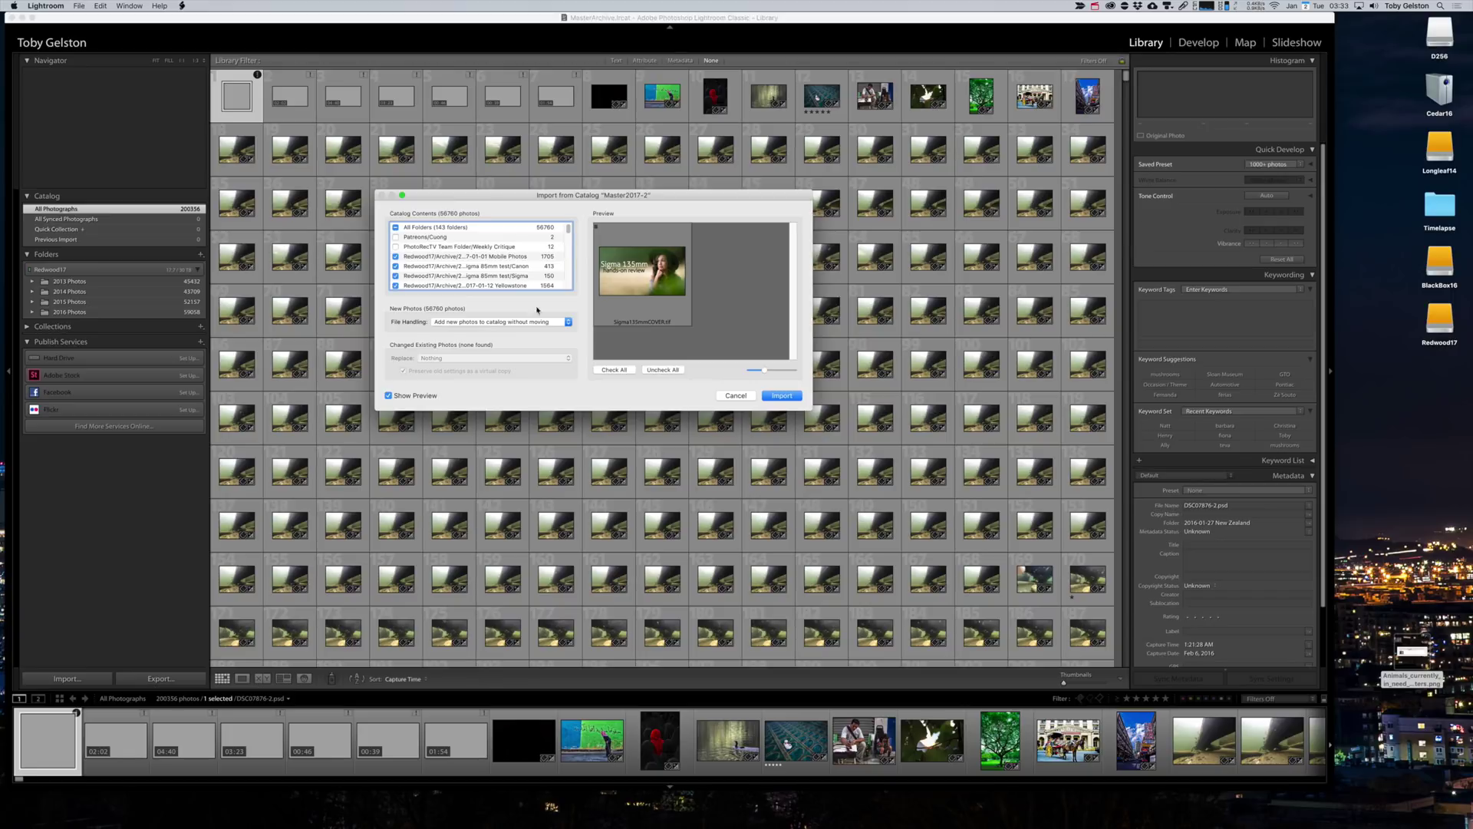
left_click(782, 395)
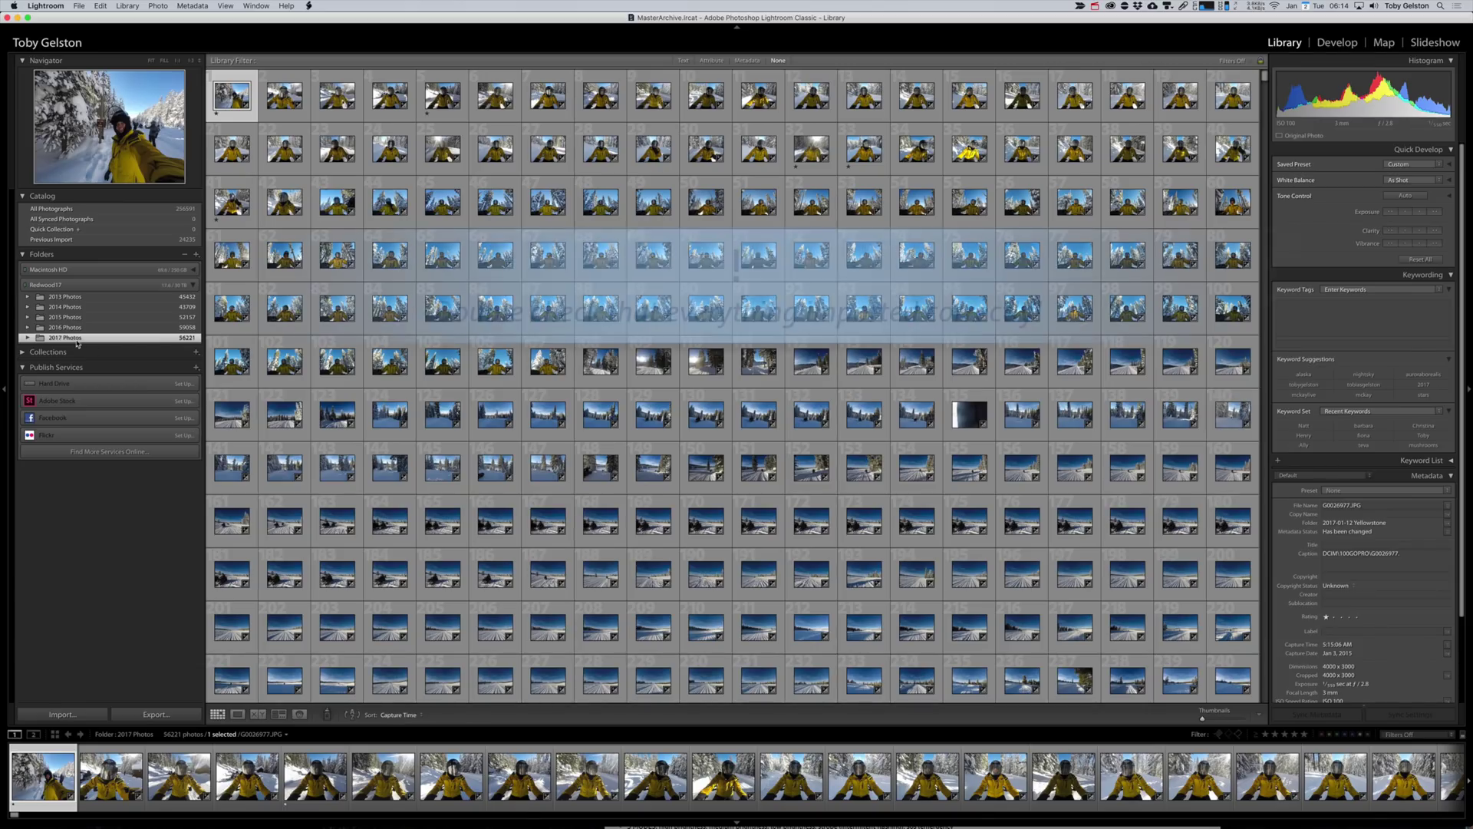
left_click(27, 338)
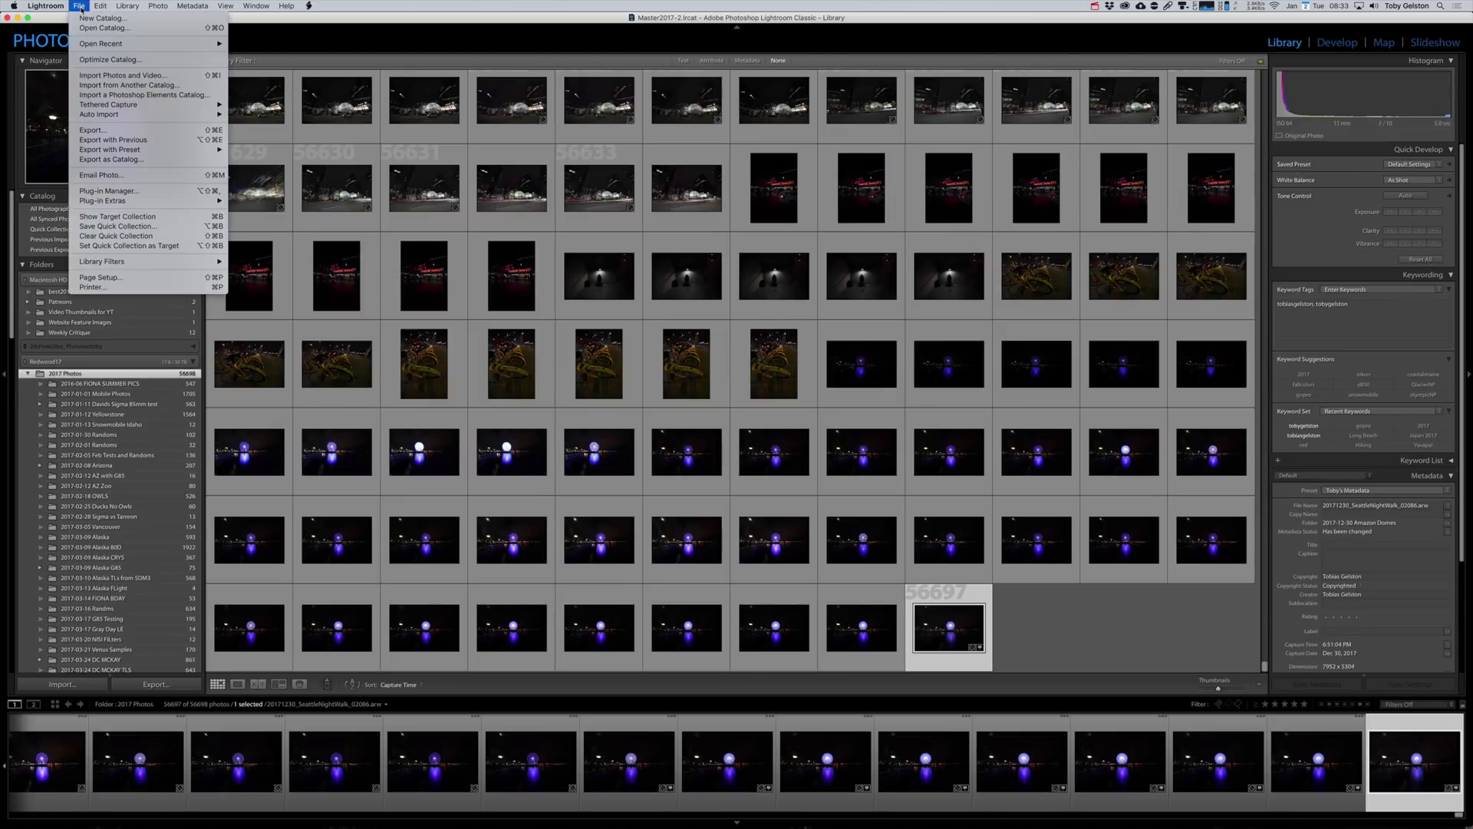
Start a new catalog saved in Archive and create a '2018 Photos' folder there.
left_click(85, 18)
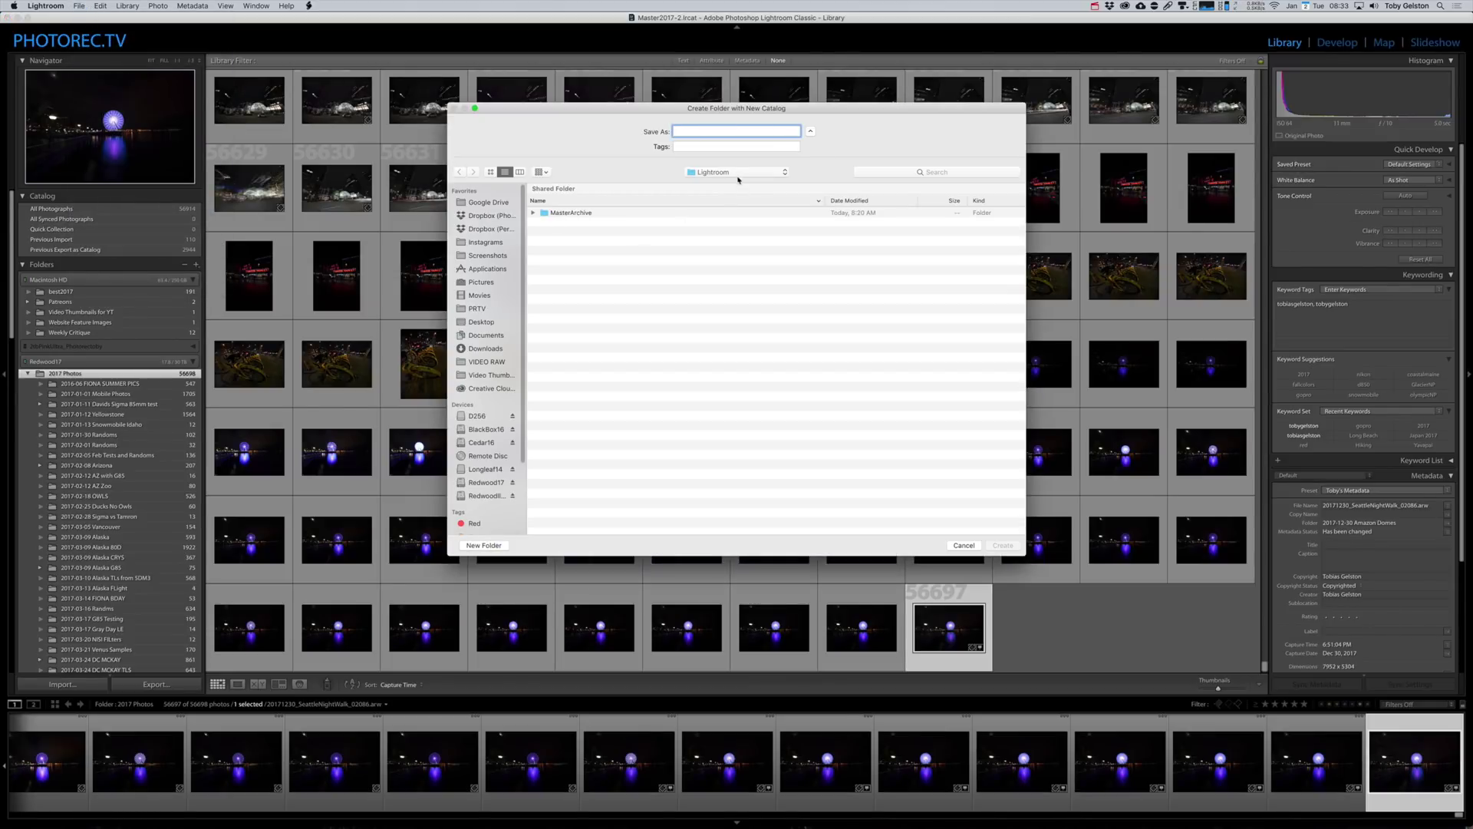
left_click(738, 173)
left_click(740, 185)
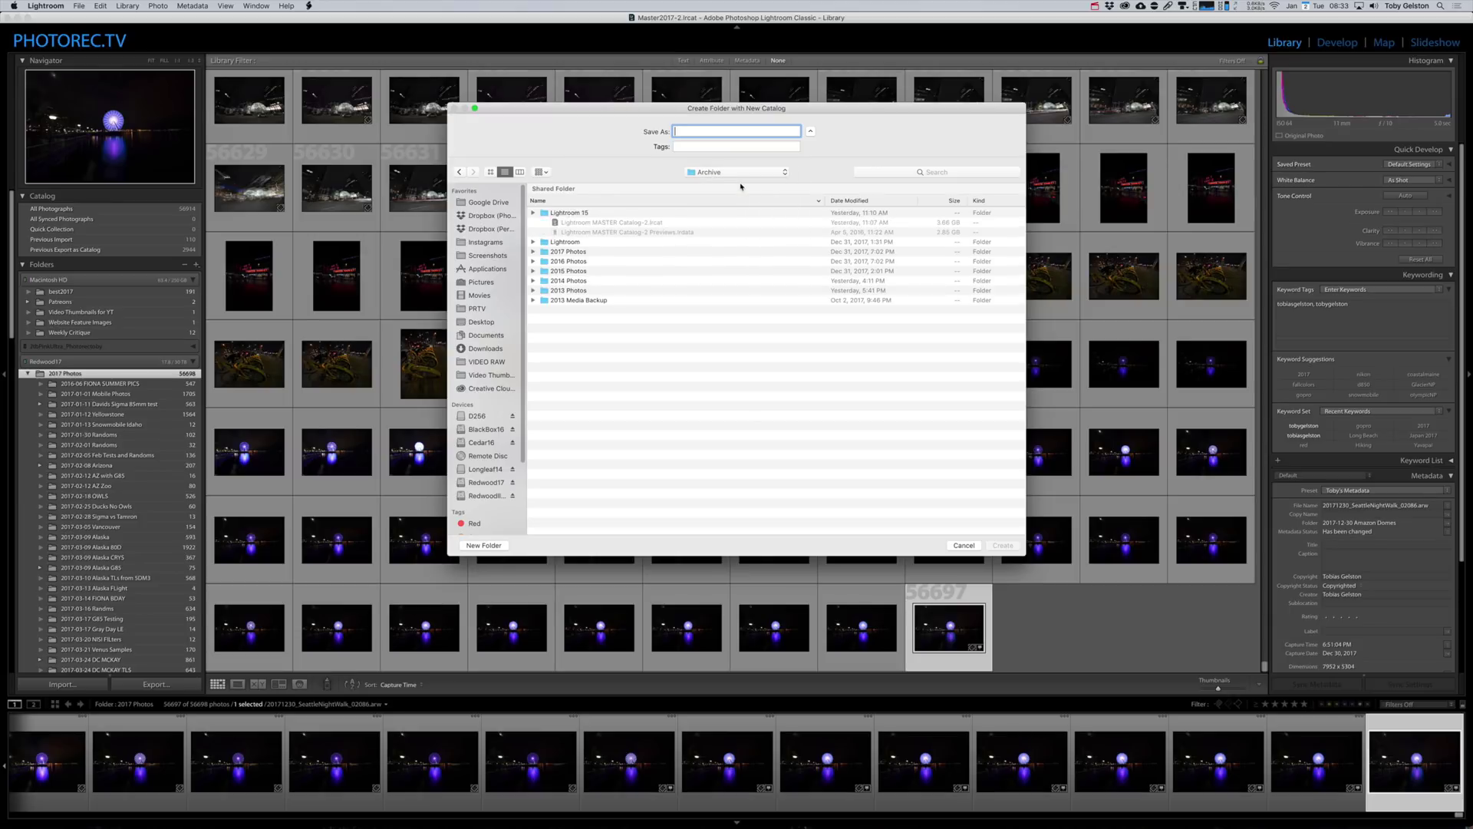
left_click(533, 212)
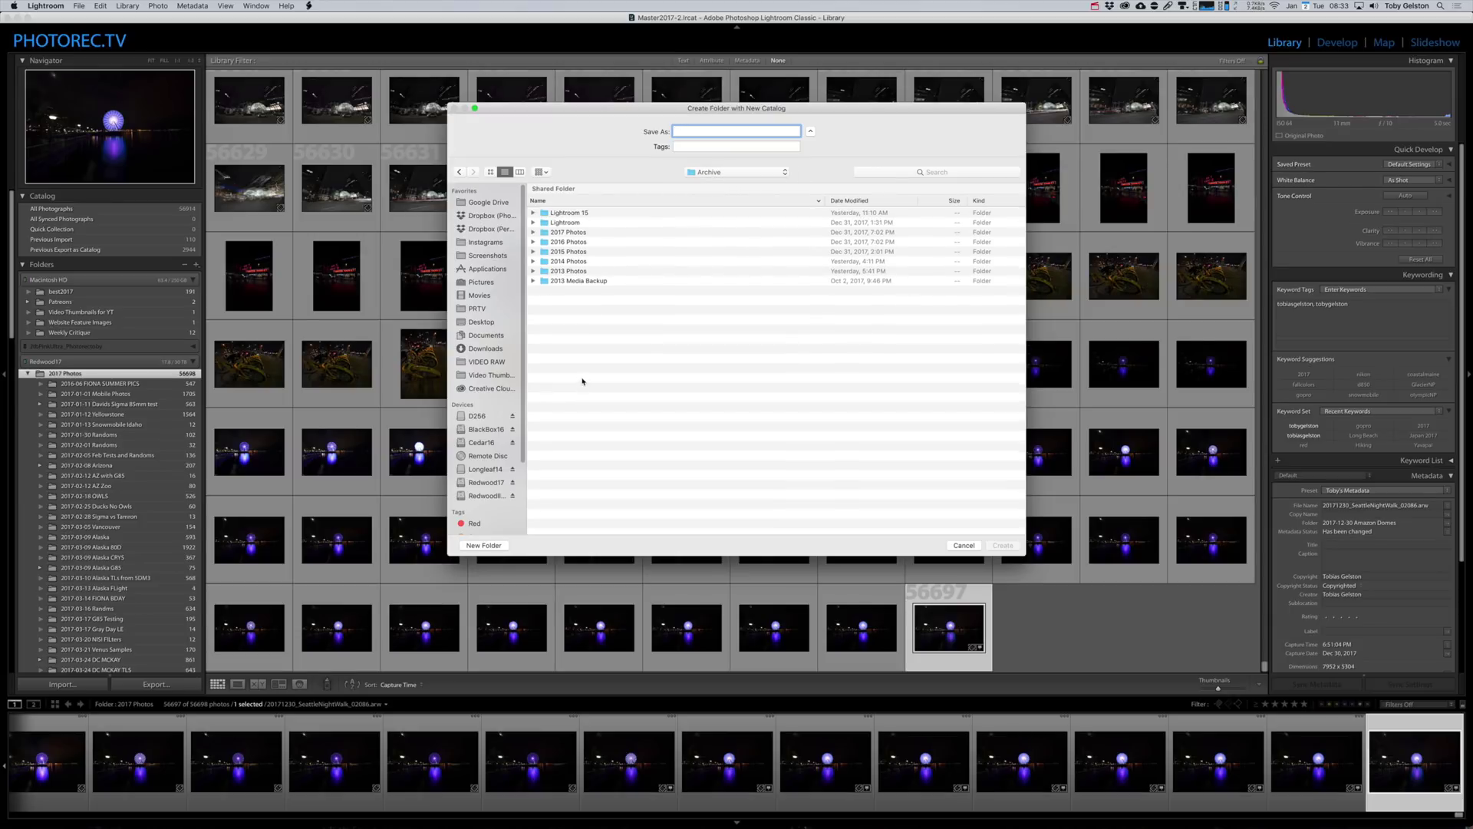
left_click(484, 545)
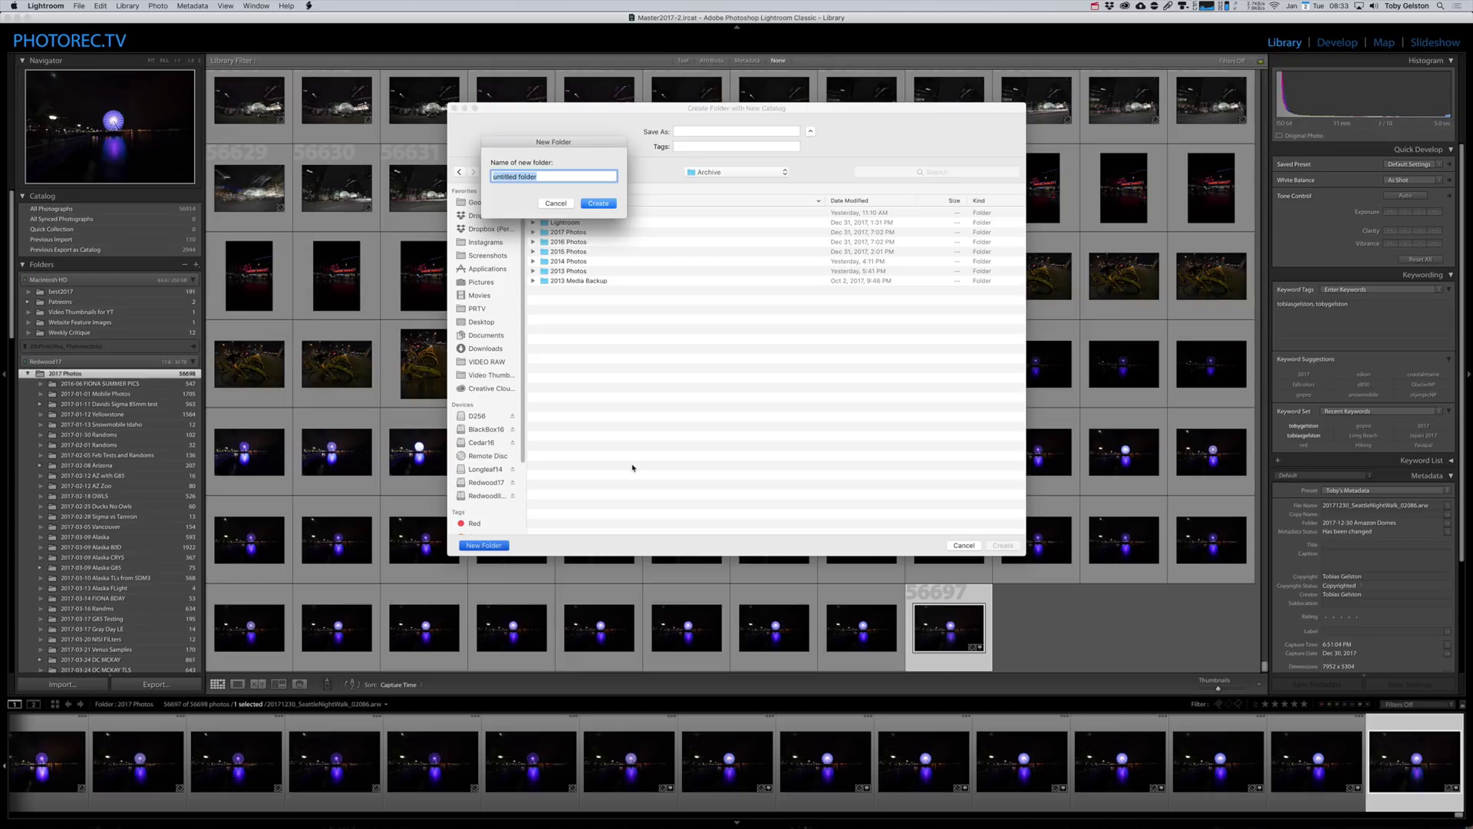
type("2018")
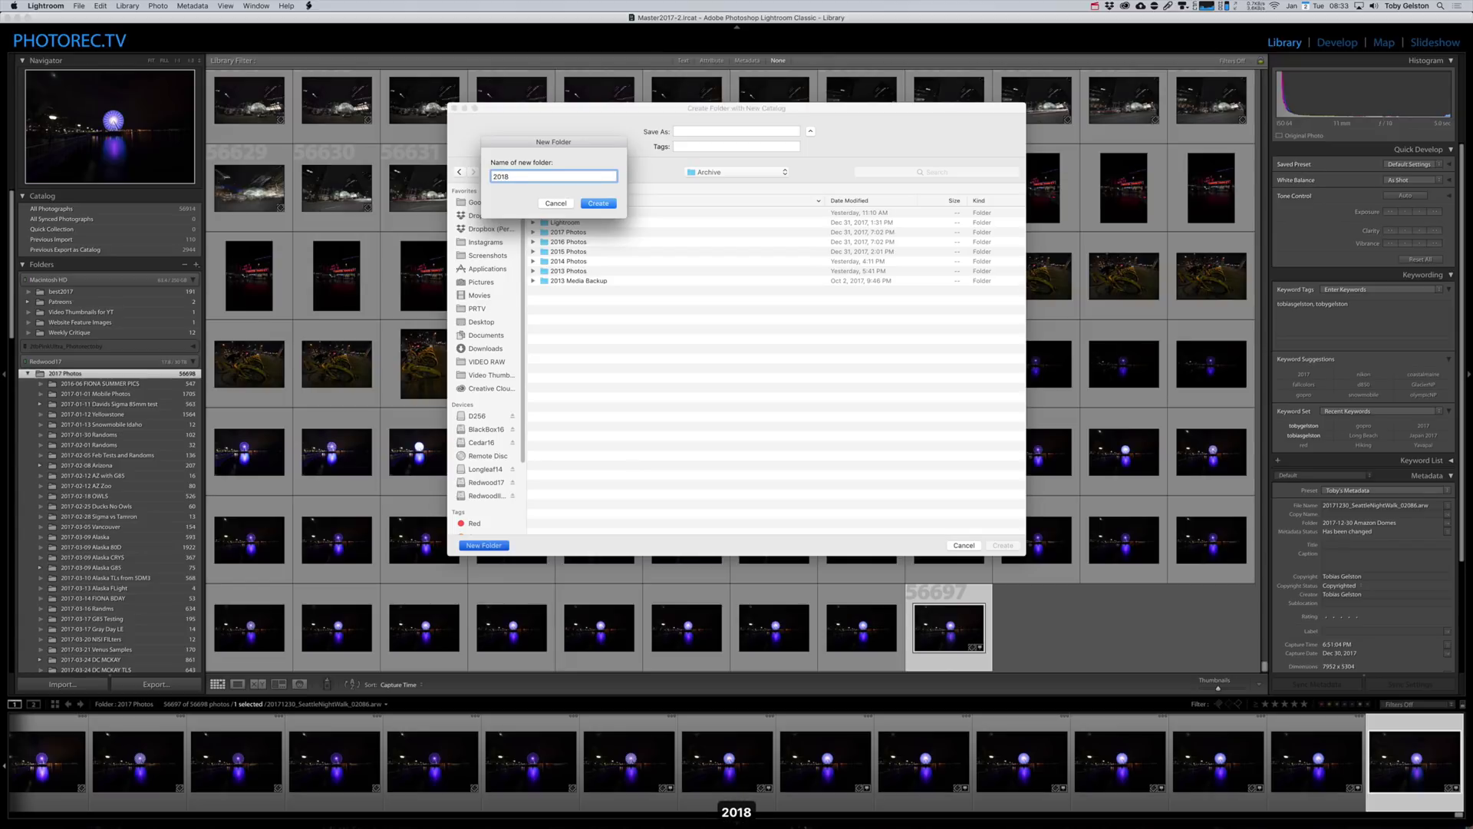
type(" Photos")
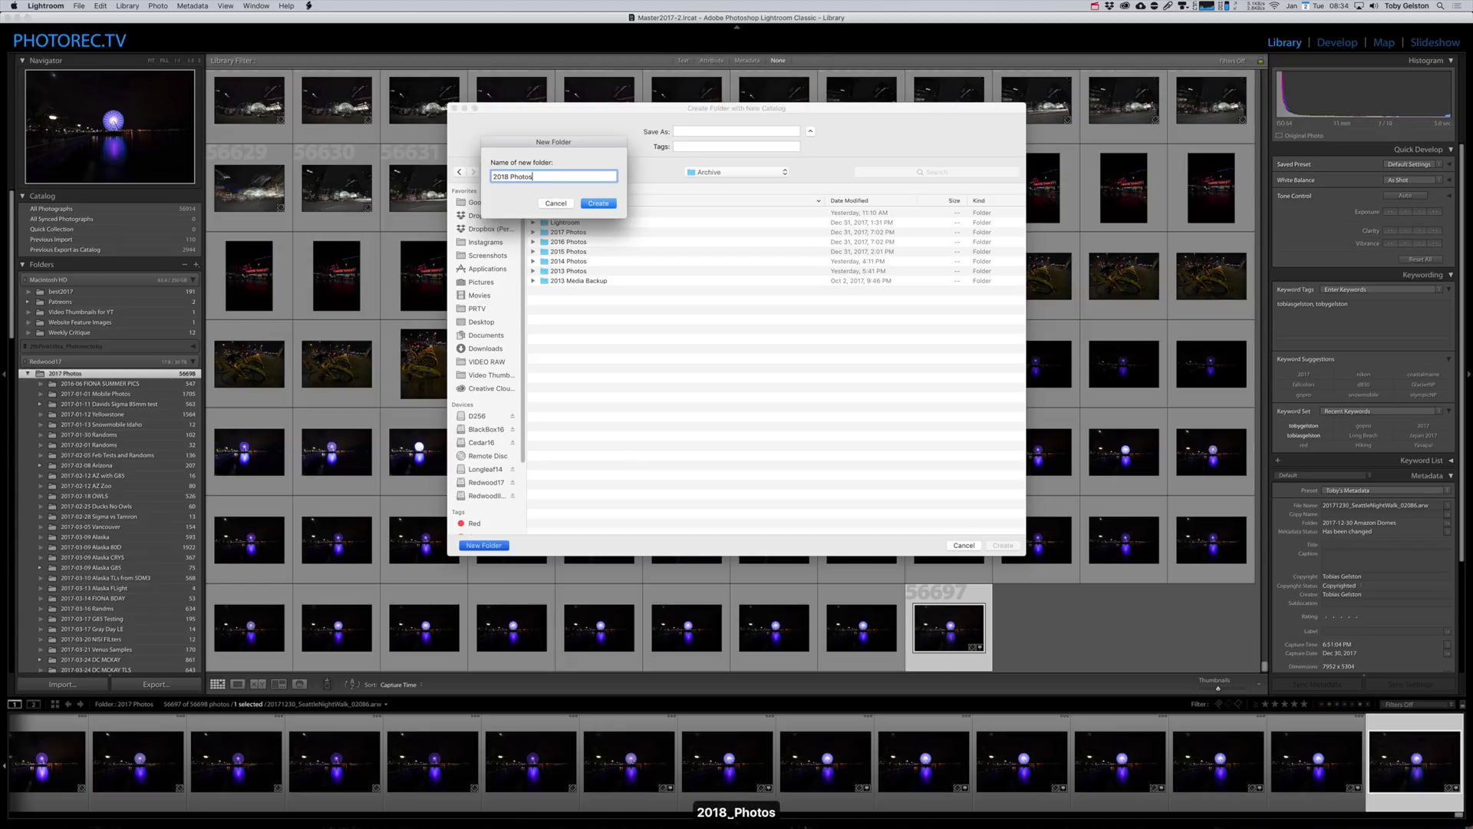
left_click(598, 203)
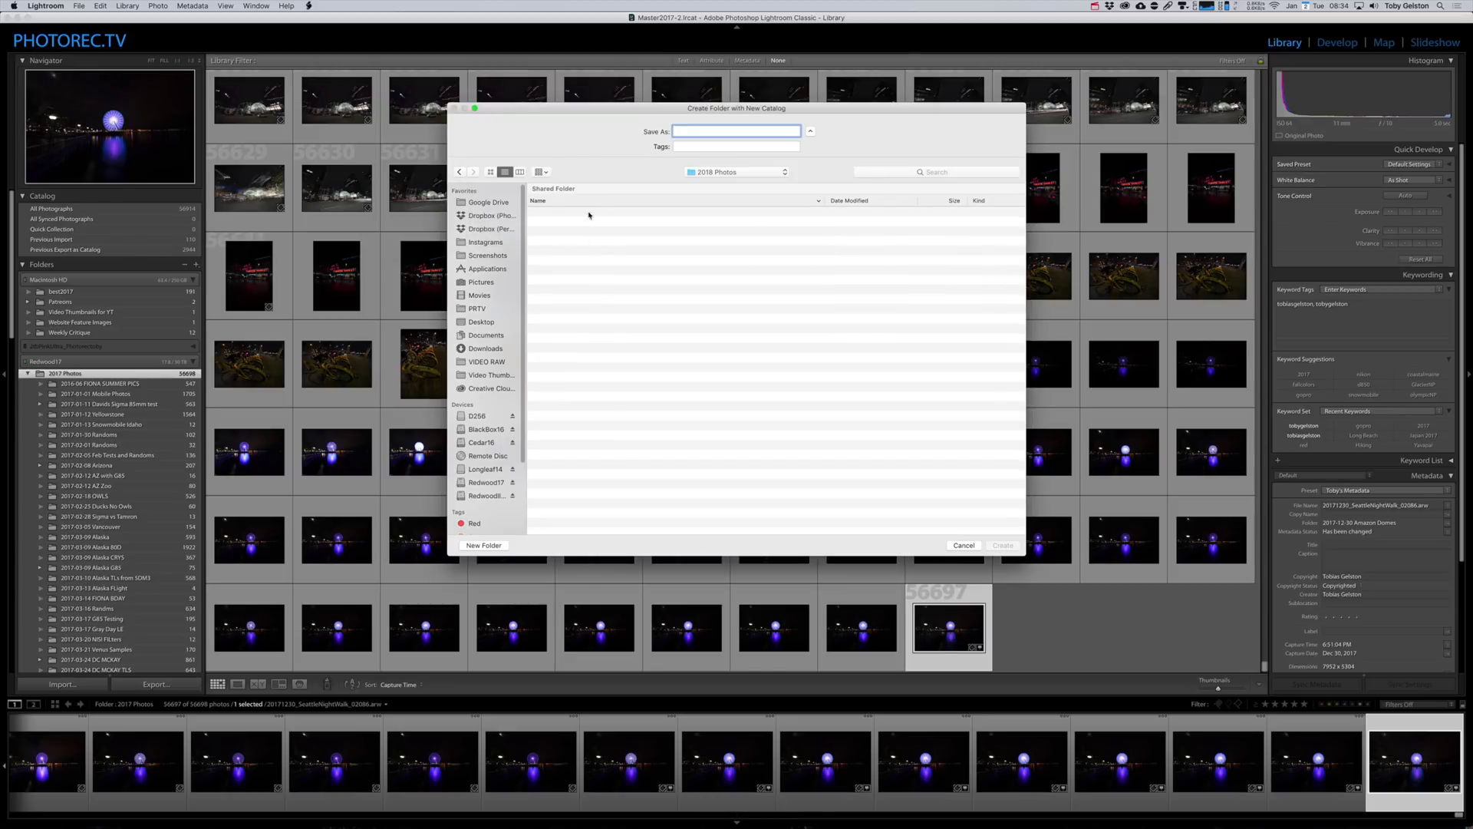
Create a 'Lightroom' folder inside 2018 Photos and save the catalog as '2018 Master'.
left_click(482, 545)
type("Lightroom")
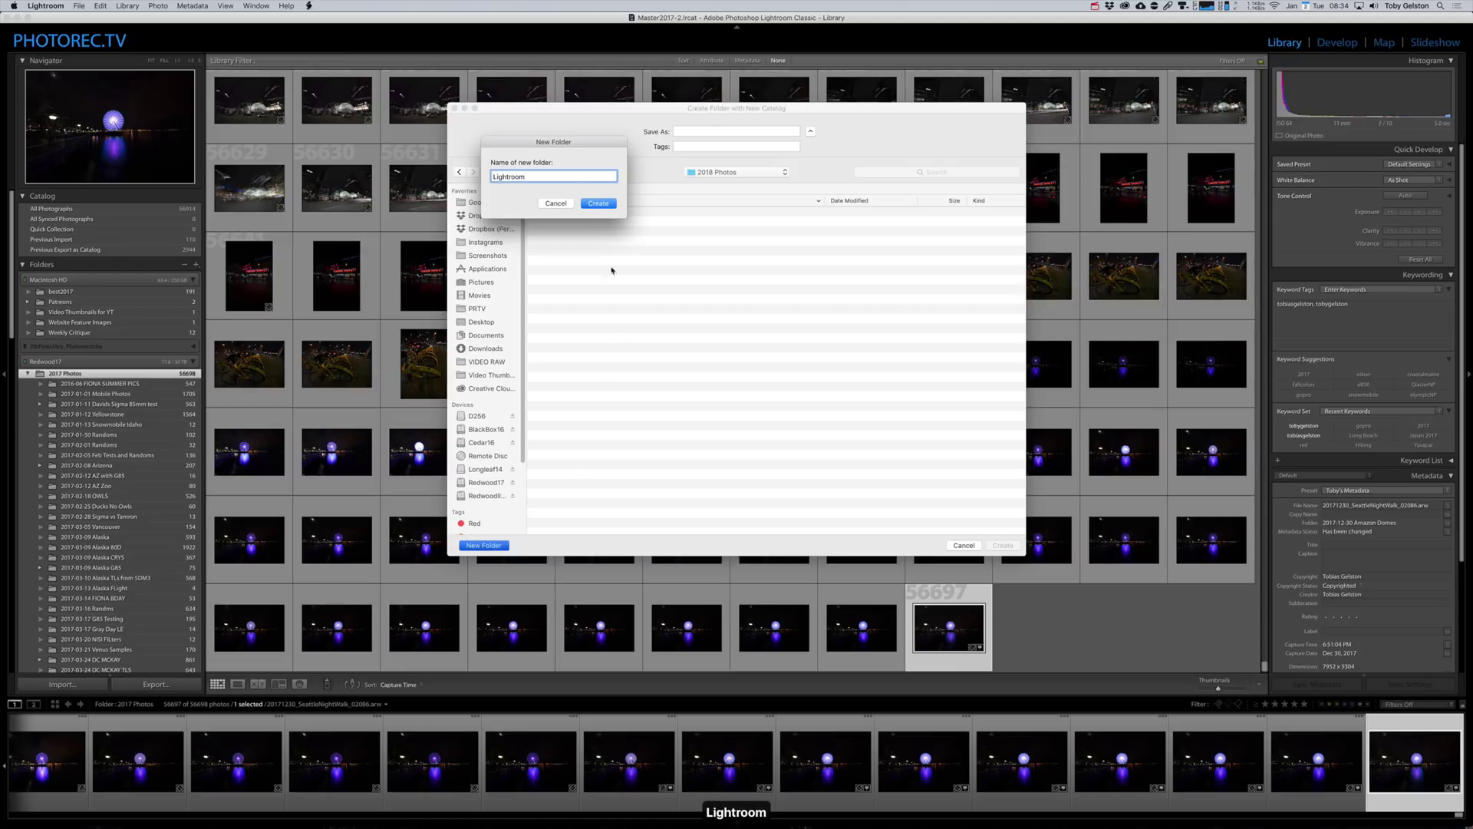
left_click(598, 203)
type("2018 Master")
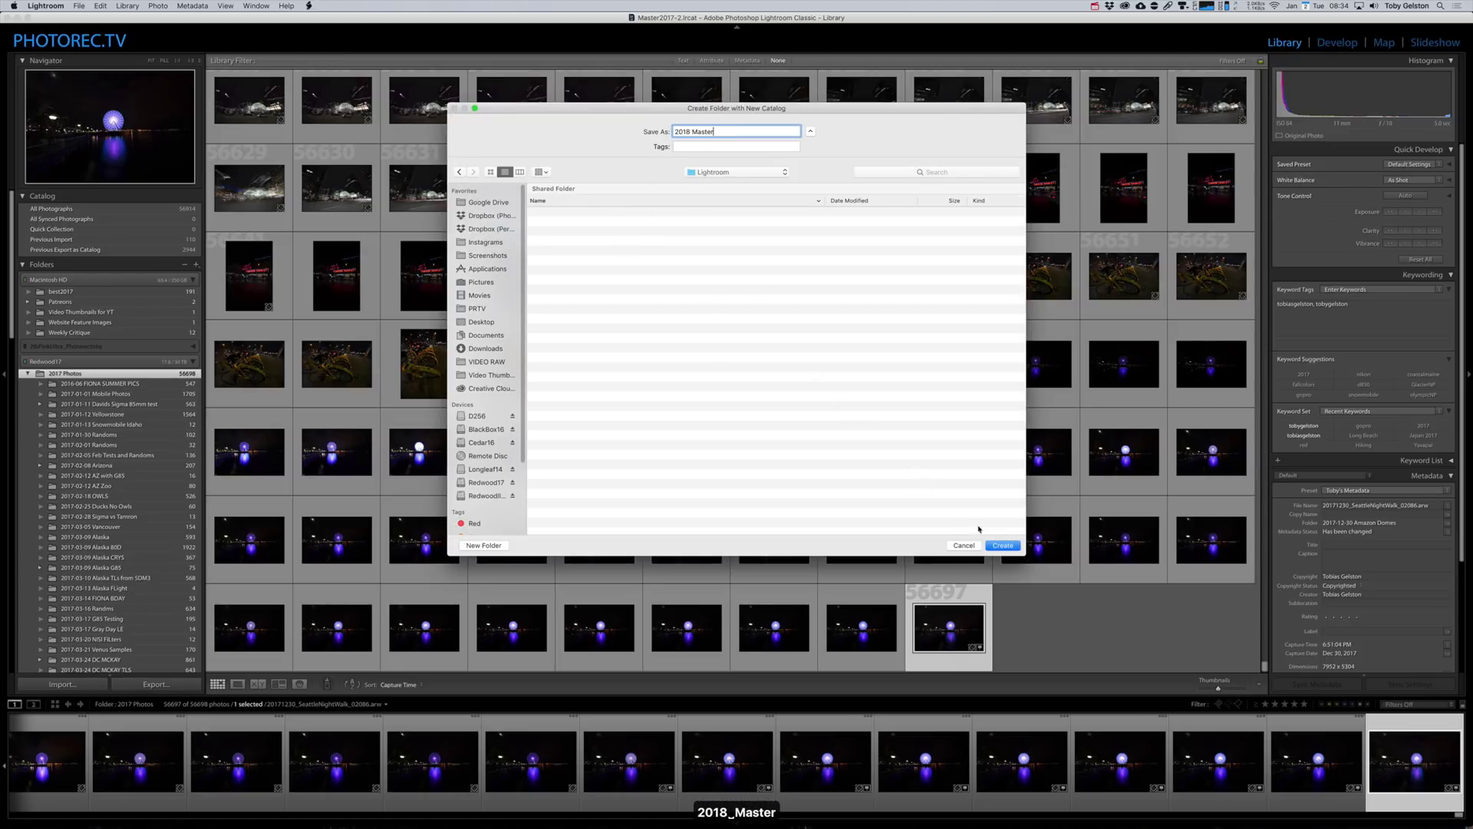
key("Return")
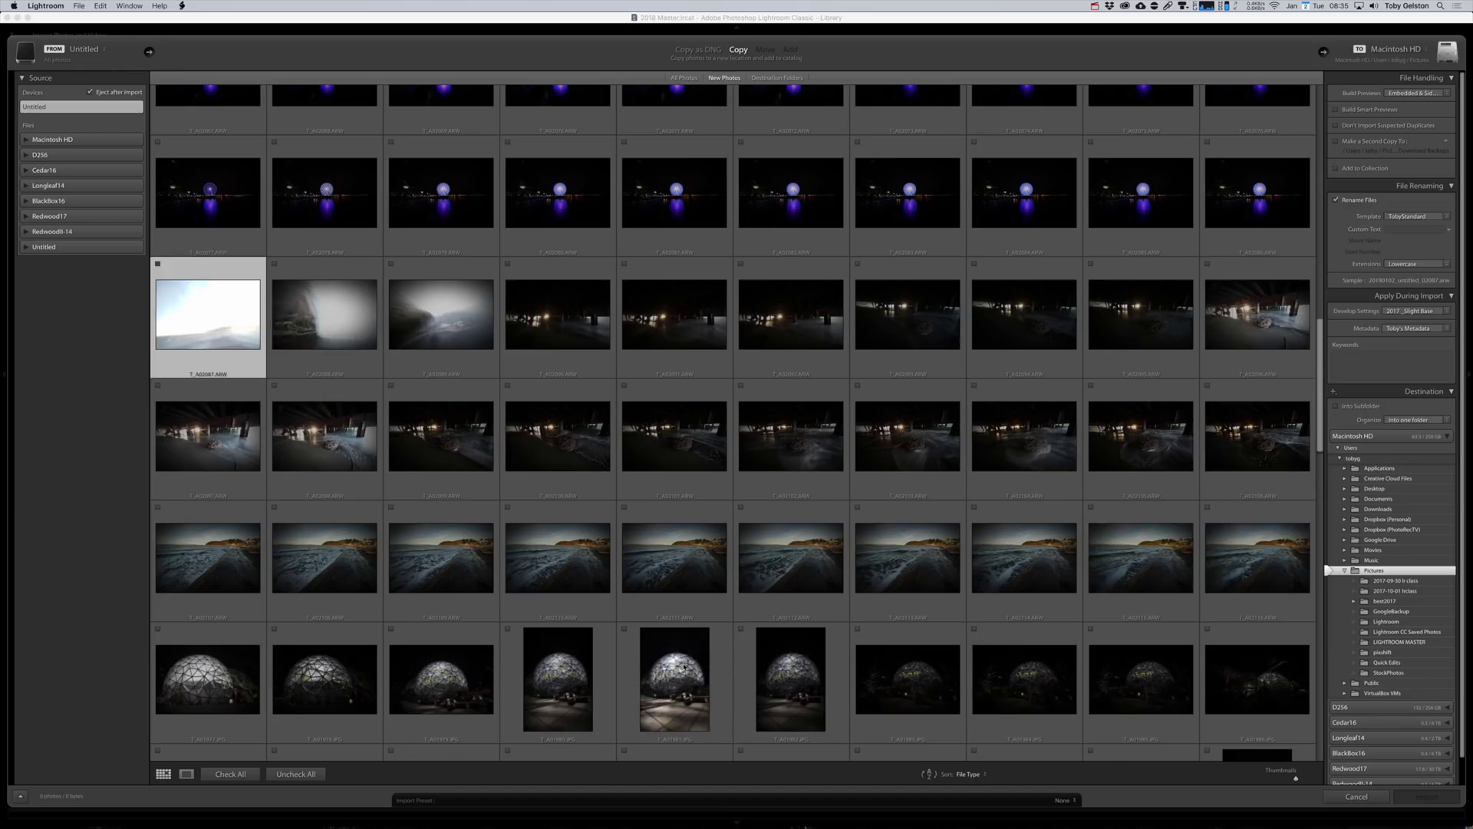
Select the 30 photos and import them to Redwood17/Archive/2018 Photos, subfolder '2018-01-01_Irix_Rear_Filters'.
left_click(1210, 567, "shift")
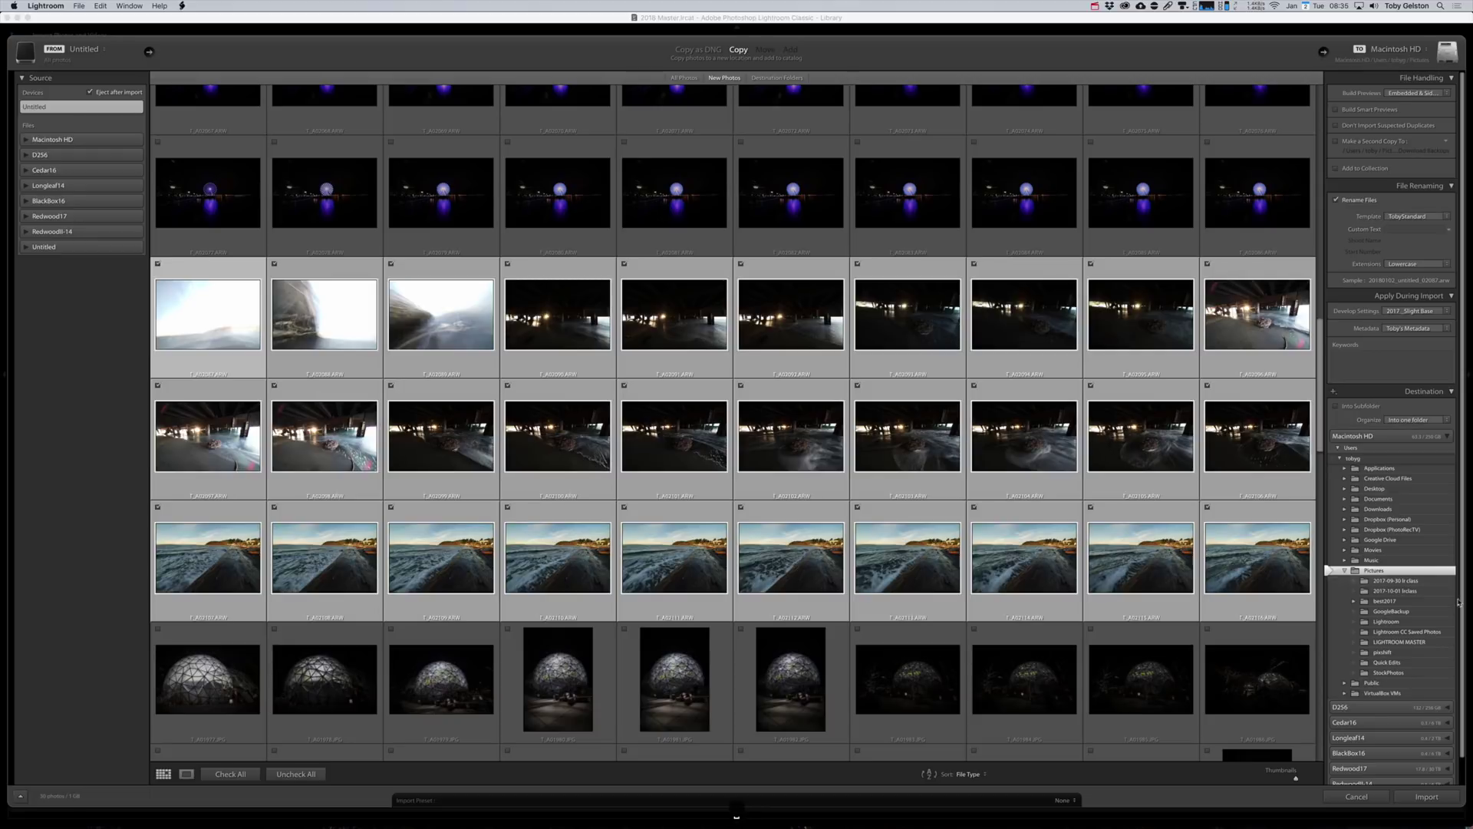
left_click(1448, 438)
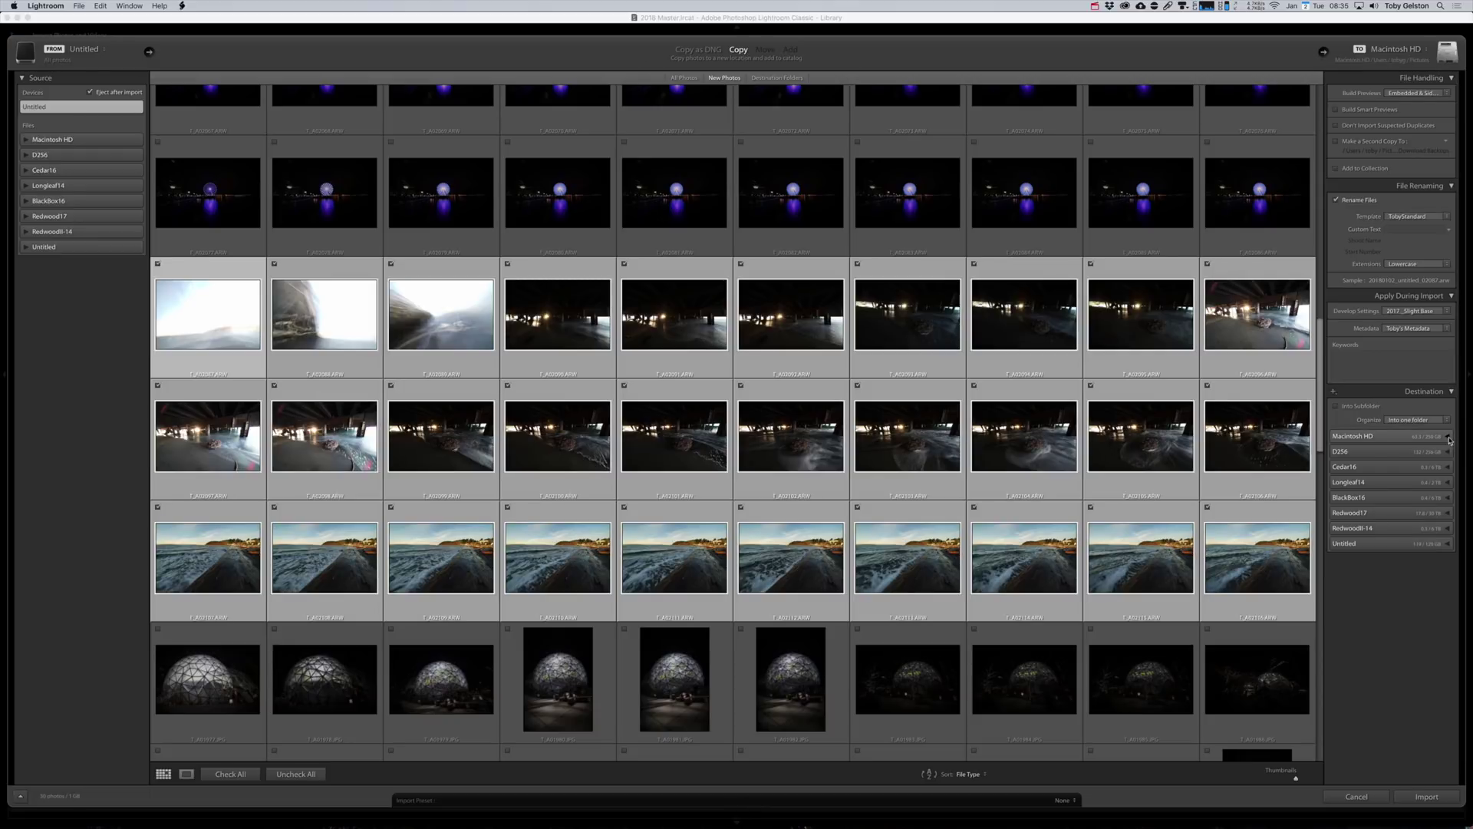
left_click(1372, 514)
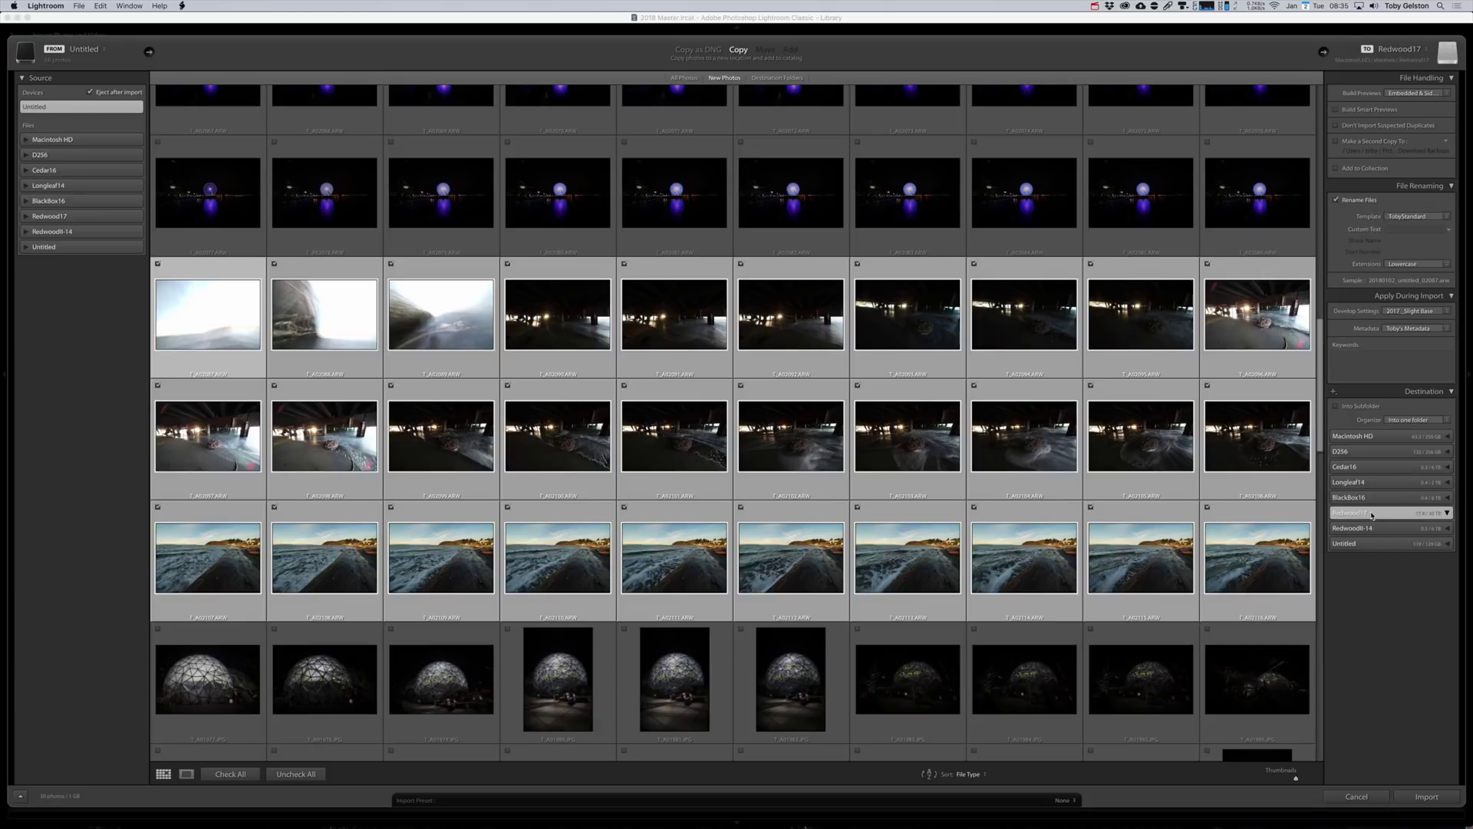
left_click(1351, 525)
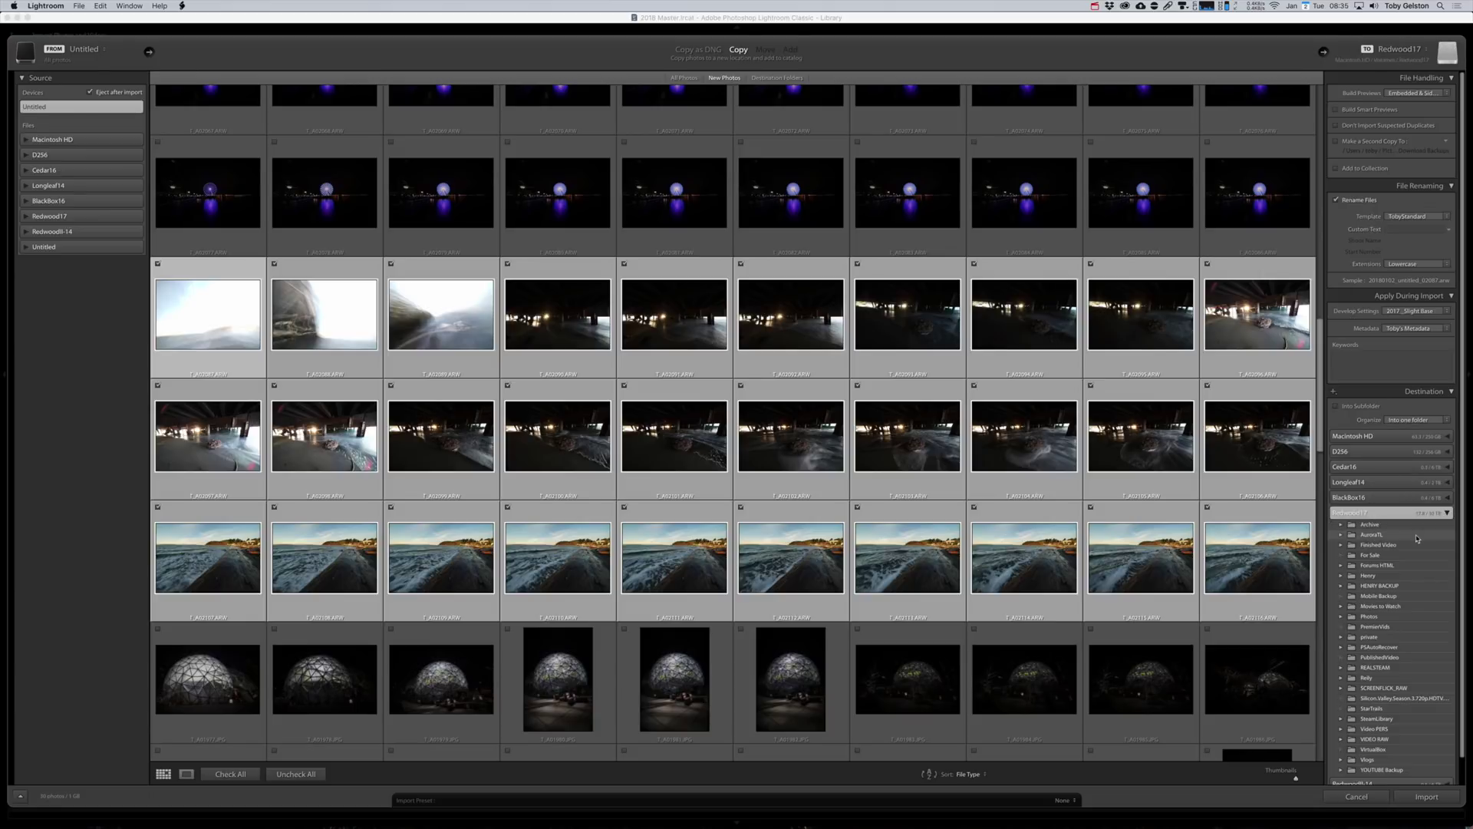
left_click(1341, 525)
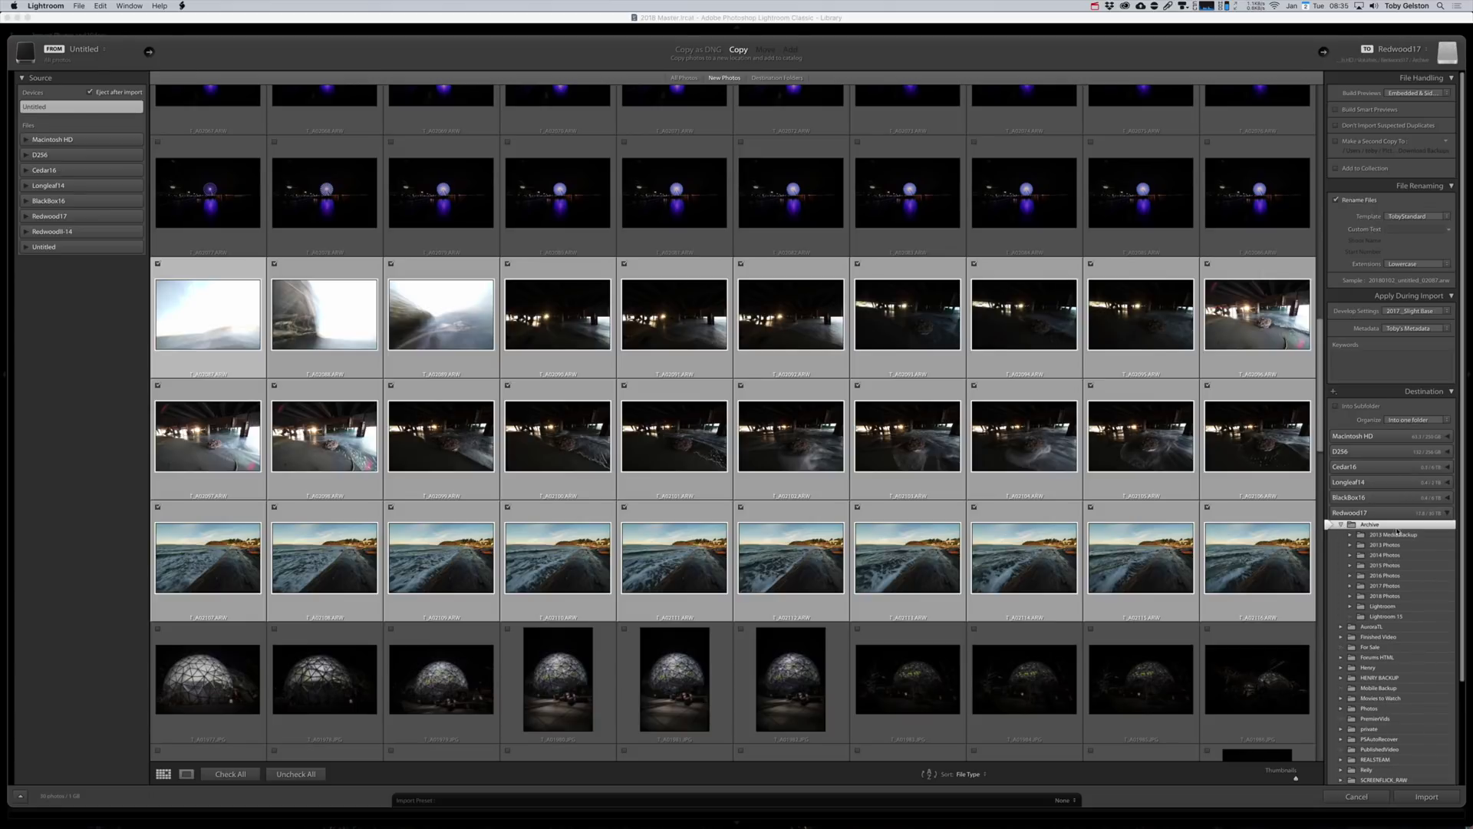
left_click(1387, 596)
left_click(1351, 596)
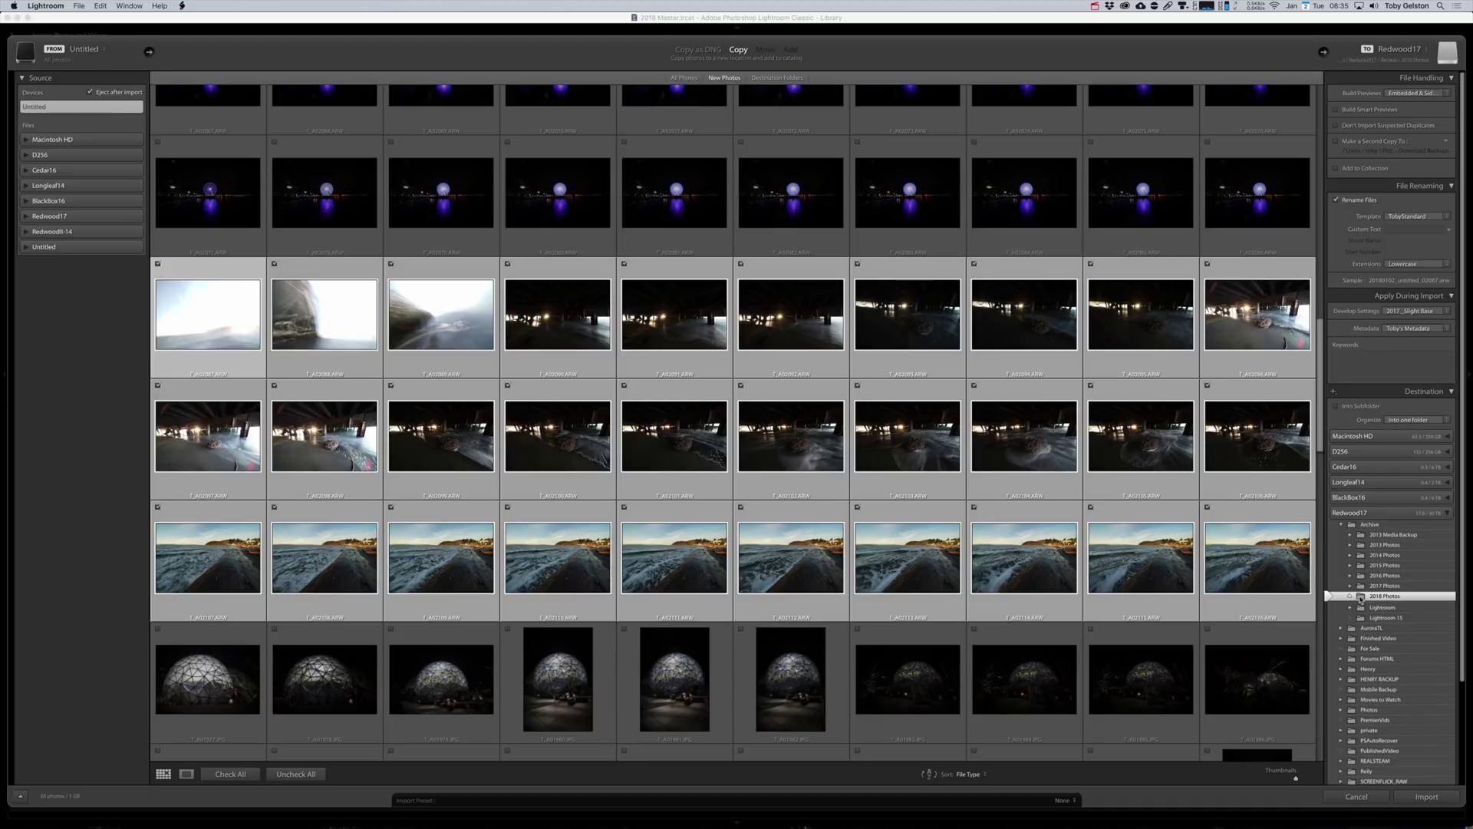
left_click(1361, 406)
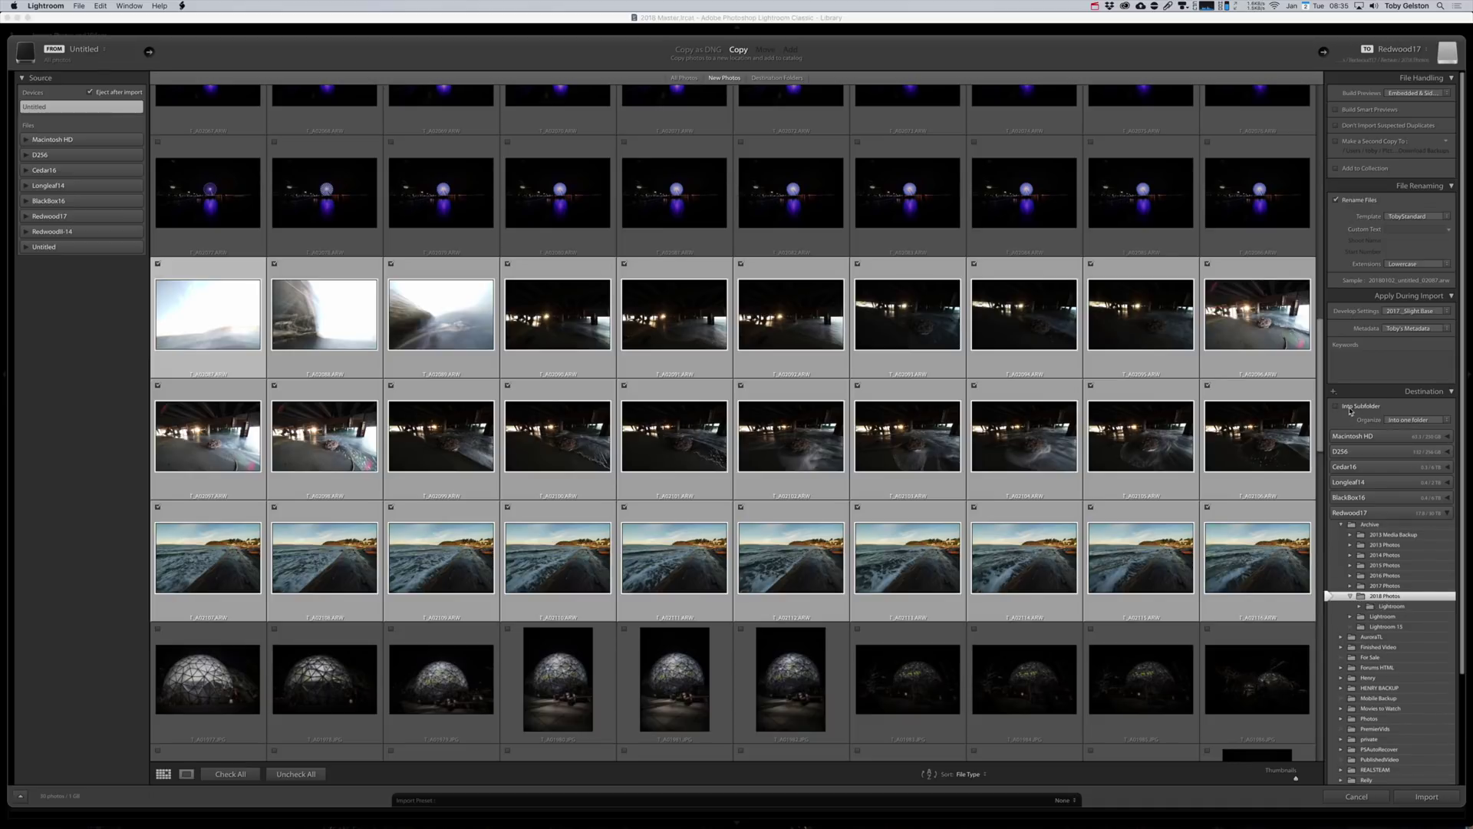
type("2018-01")
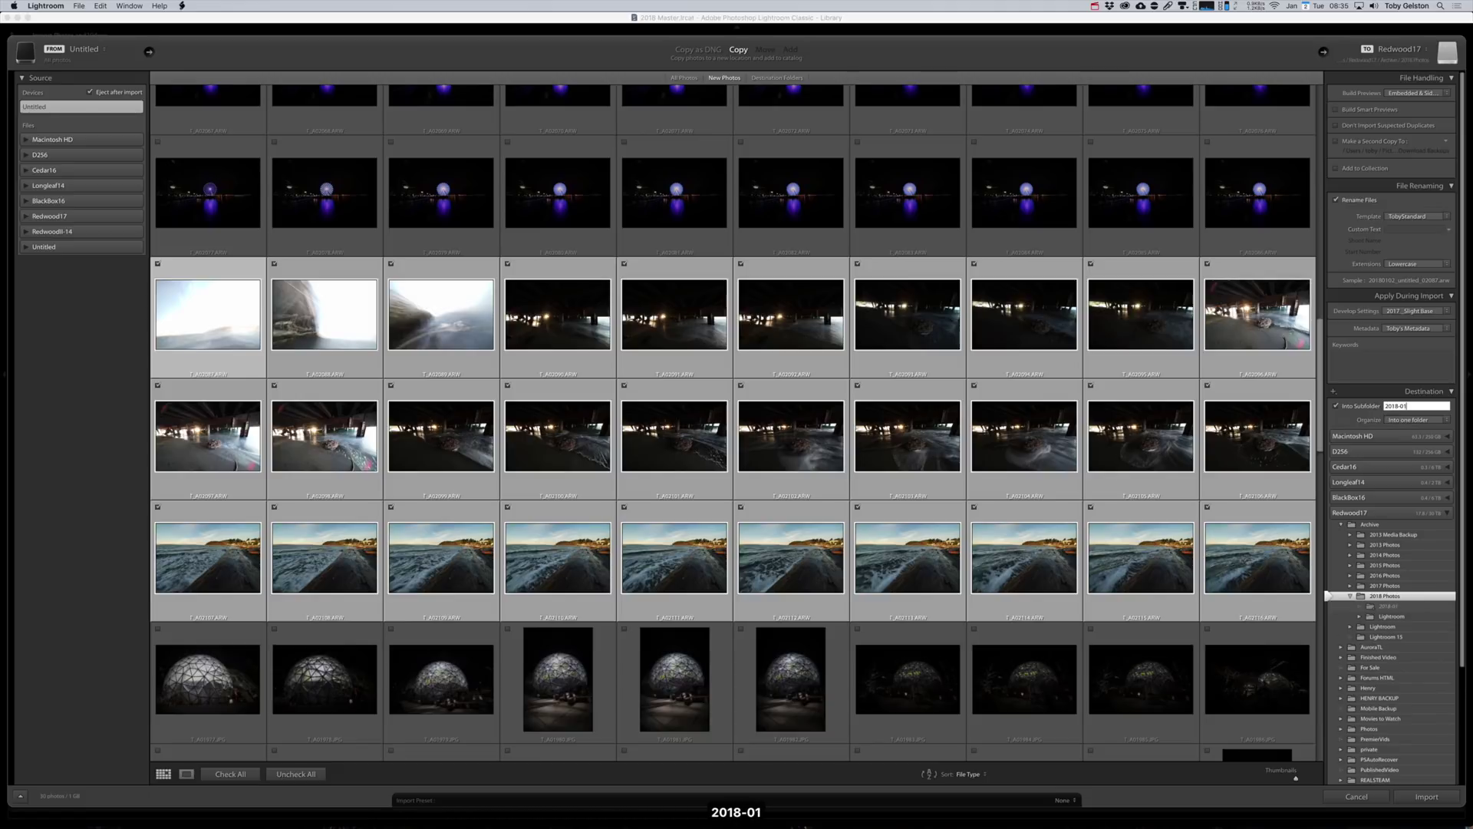
type("-01_Irix_Rear_Filters")
Set Build Previews to 1:1 and enter 'IrixRearFilter' as the rename custom text.
left_click(1416, 93)
left_click(1401, 112)
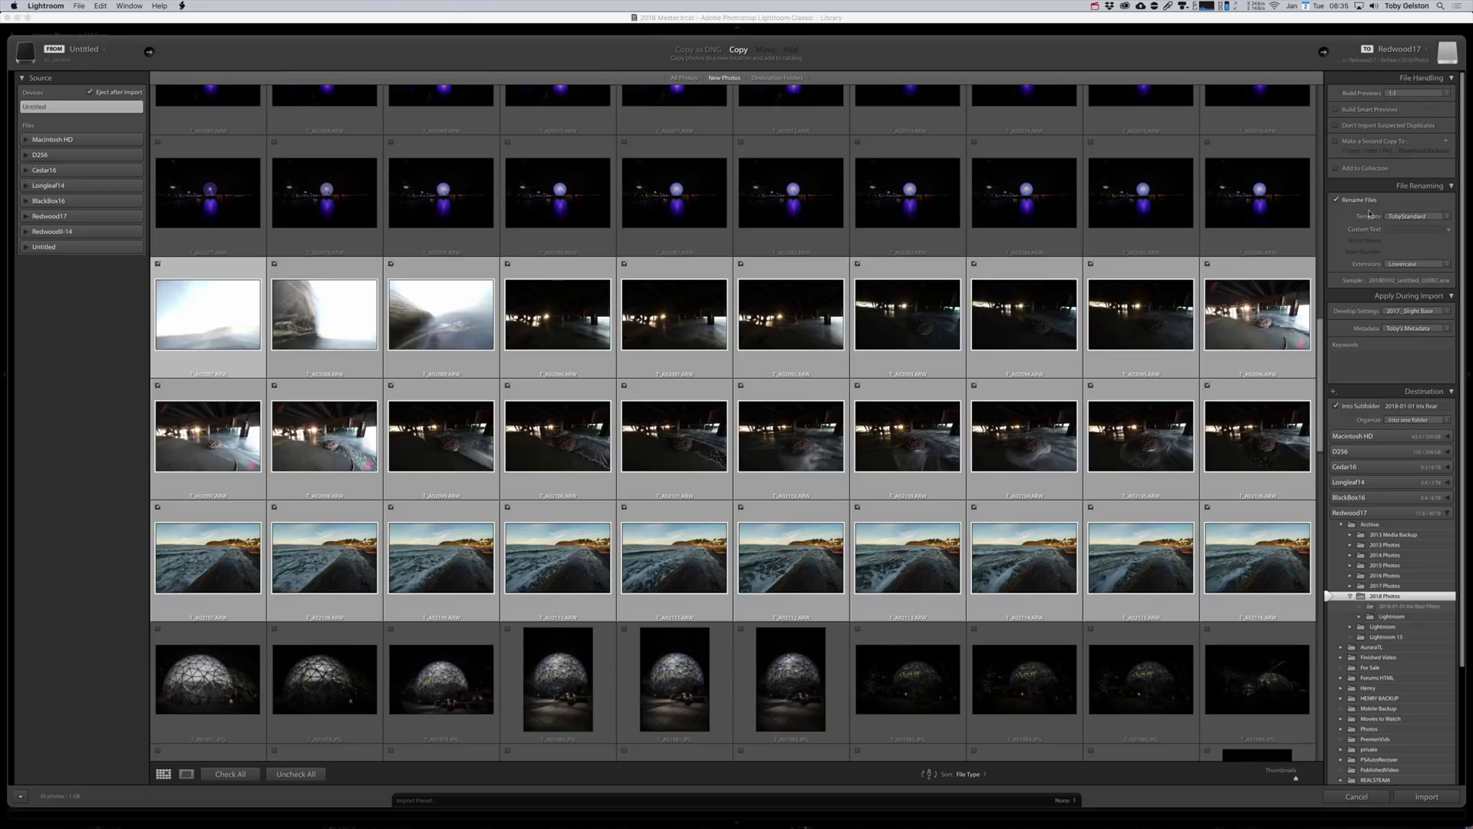
left_click(1402, 228)
type("IrixRearFilter")
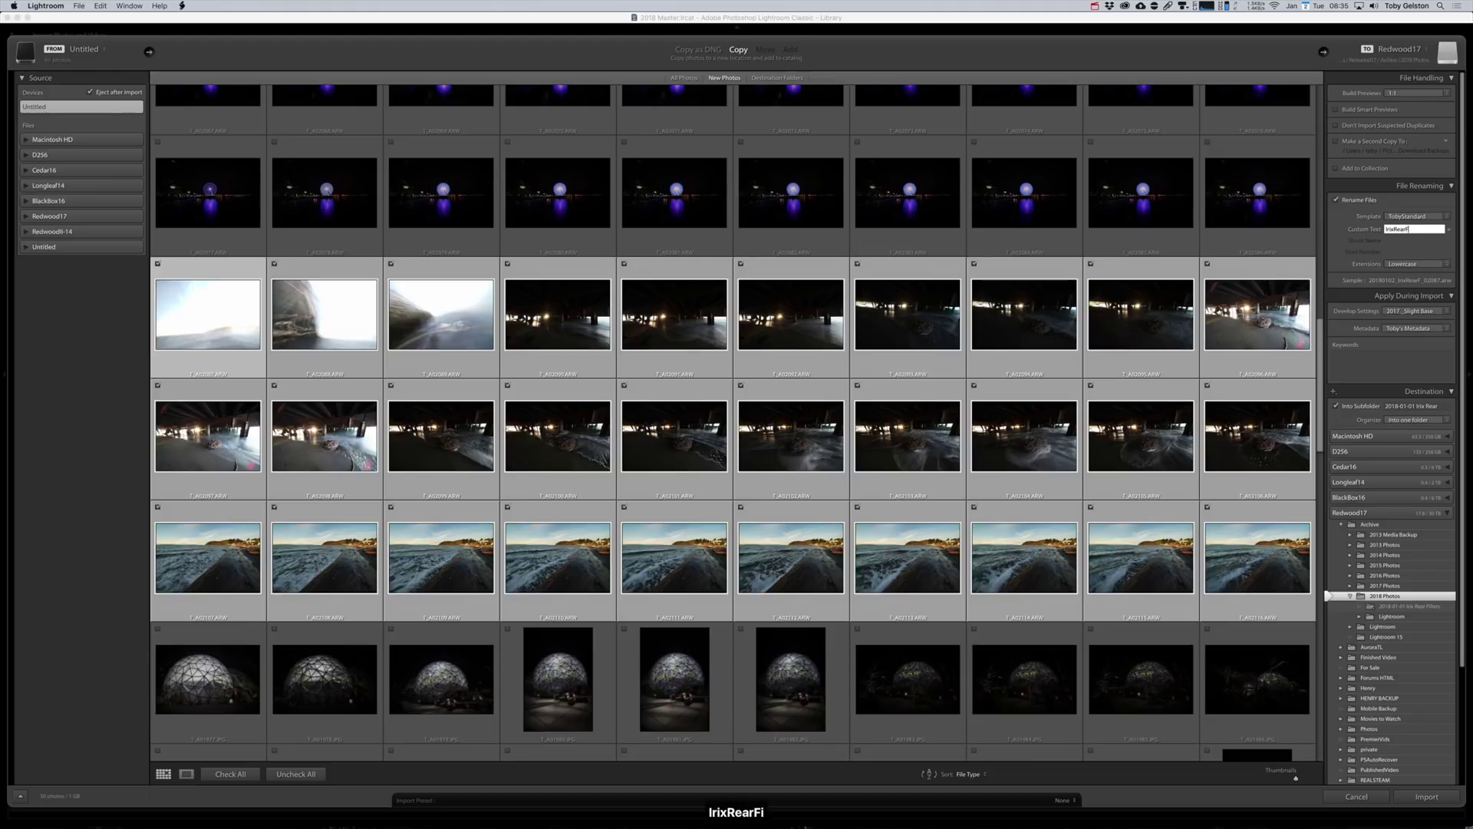
Start the import of the 30 selected photos into the 2018 Master catalog.
left_click(1427, 797)
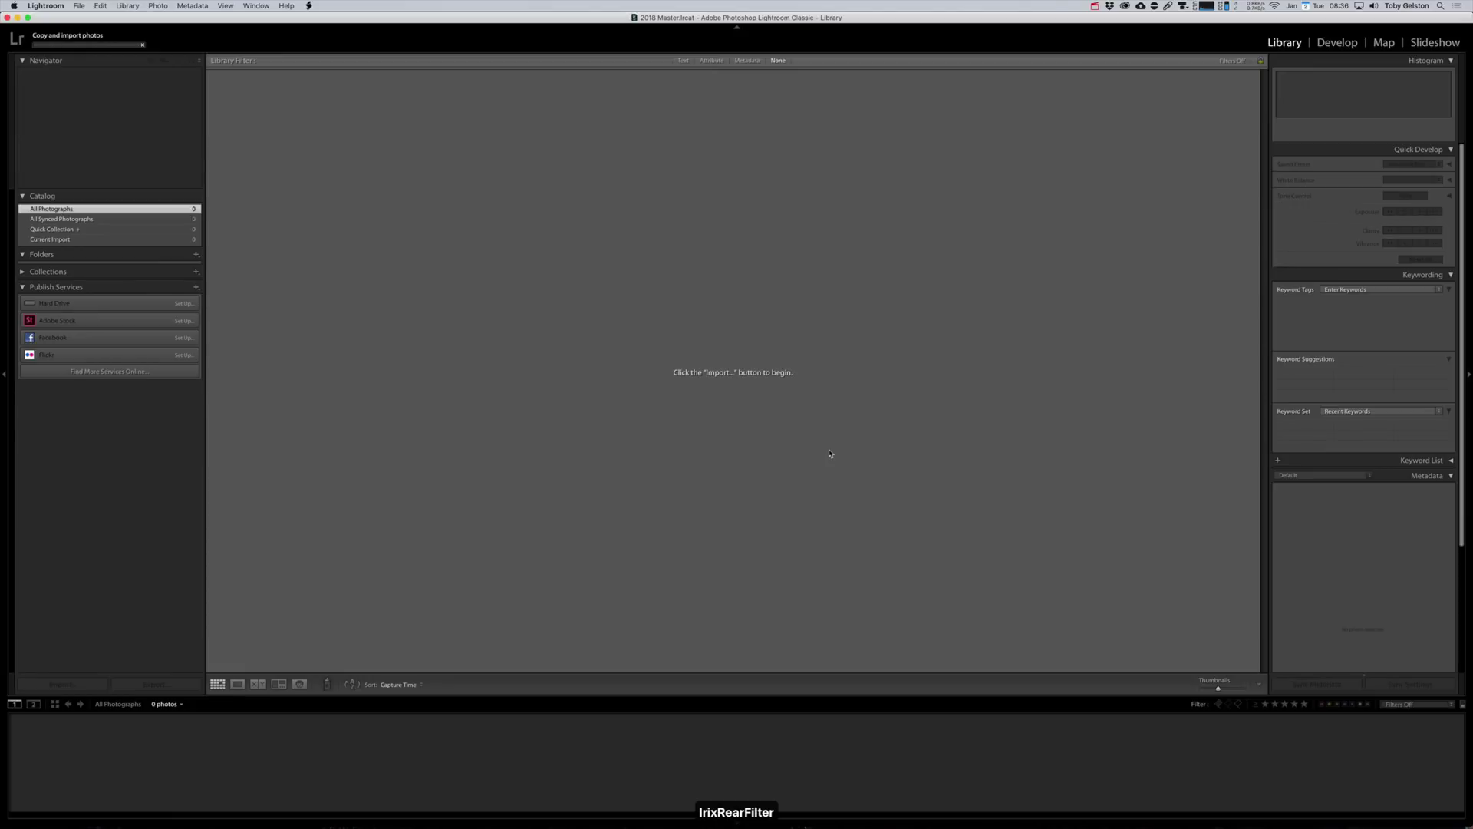